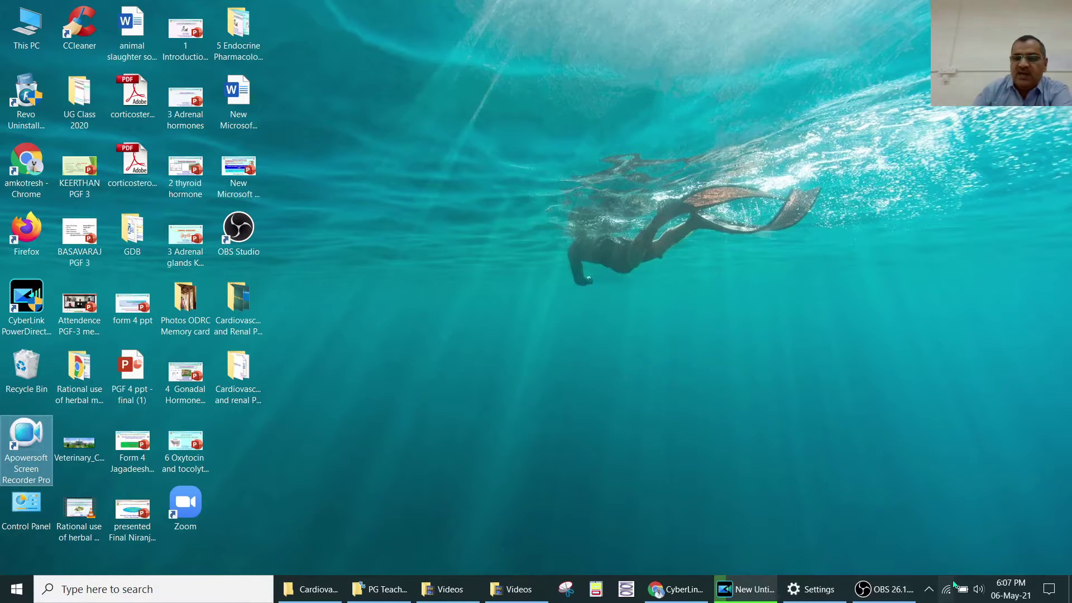
Launch Apowersoft Screen Recorder Pro from its icon among the hidden taskbar tray icons.
{"action": "left_click", "coordinate": [929, 589]}
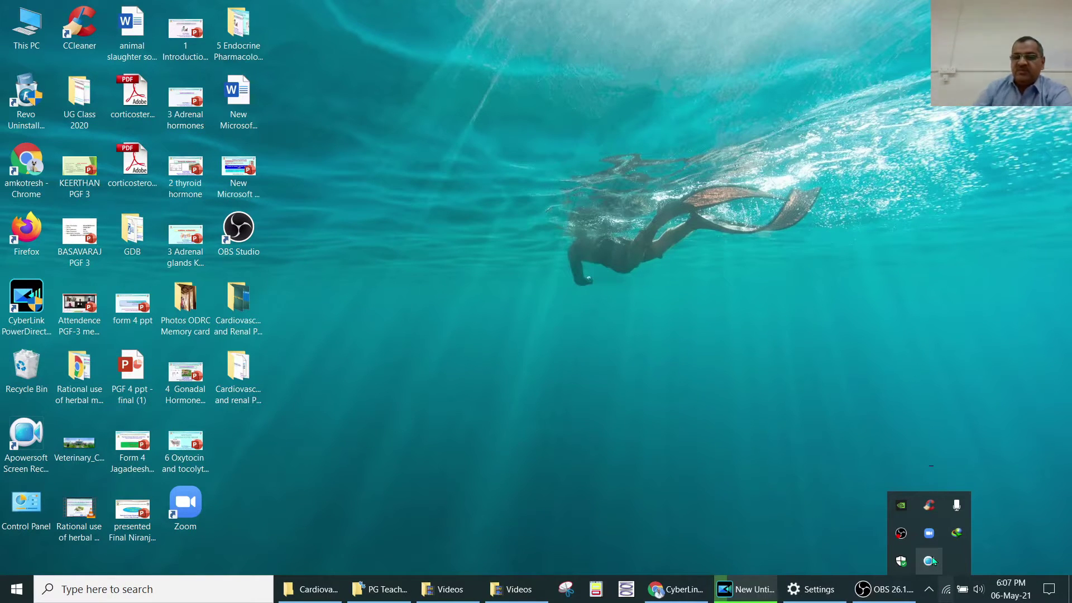
{"action": "left_click_drag", "start_coordinate": [931, 560], "coordinate": [799, 412]}
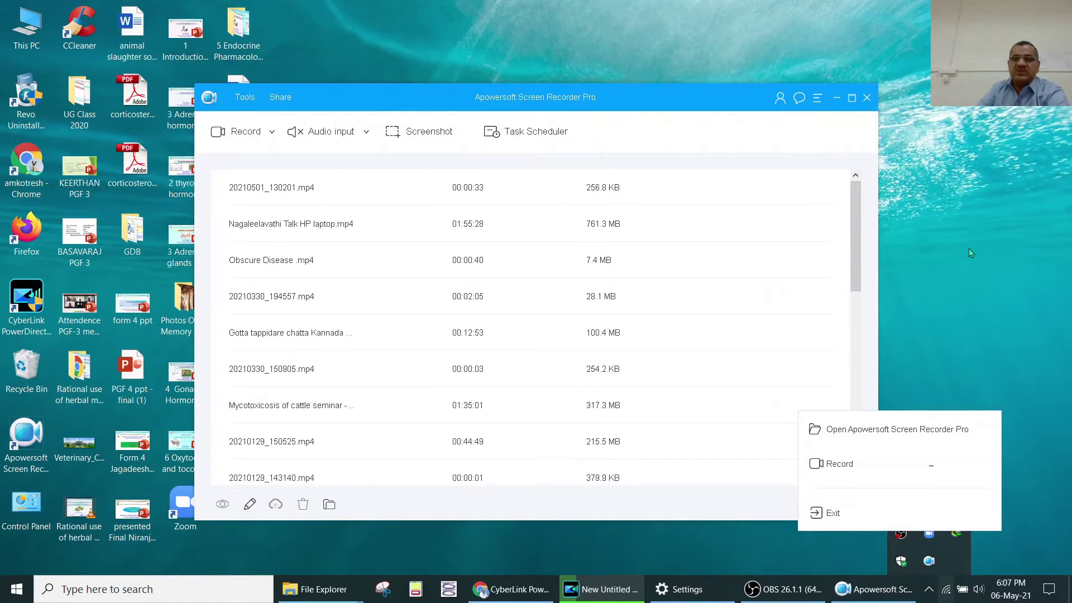
Bring up the recorder's main window from the tray menu and maximize it.
{"action": "left_click", "coordinate": [970, 252]}
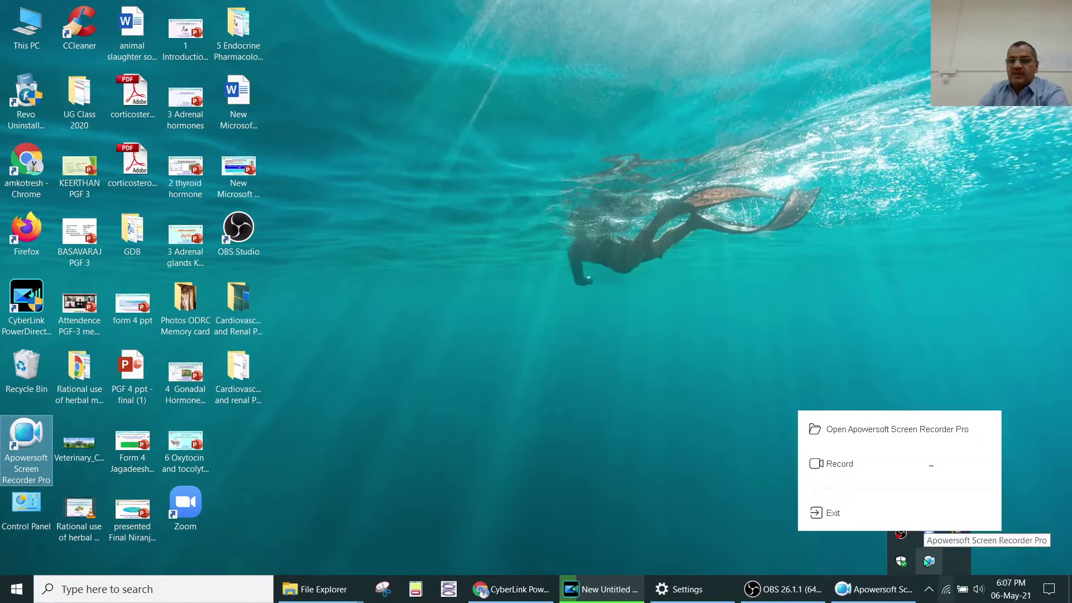
{"action": "left_click", "coordinate": [854, 435]}
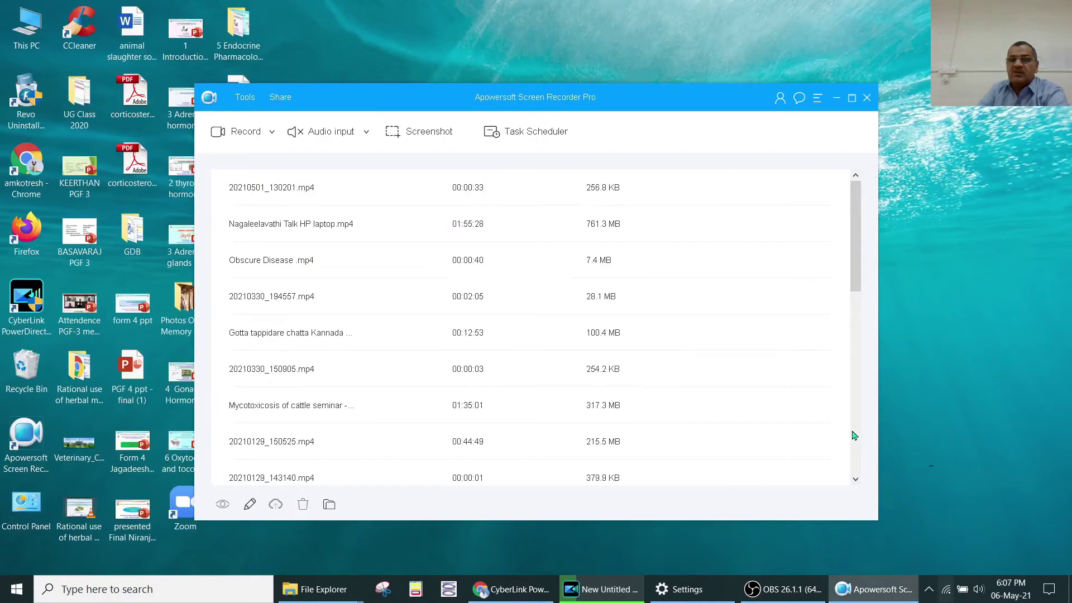
{"action": "left_click", "coordinate": [854, 96]}
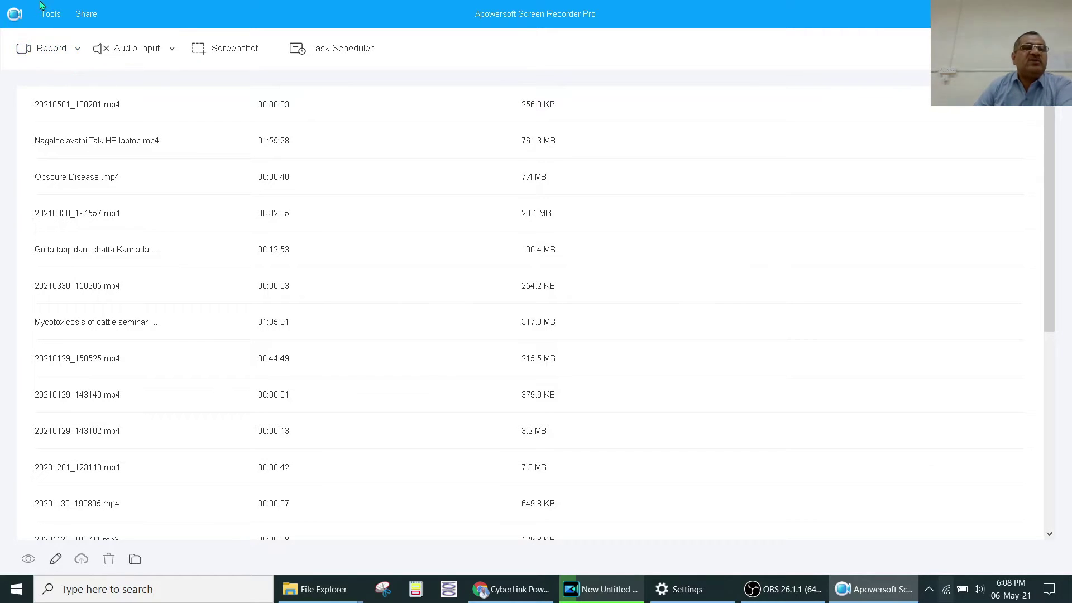
Look through the Record modes and keep the audio input set to None.
{"action": "left_click", "coordinate": [78, 51]}
{"action": "left_click", "coordinate": [182, 22]}
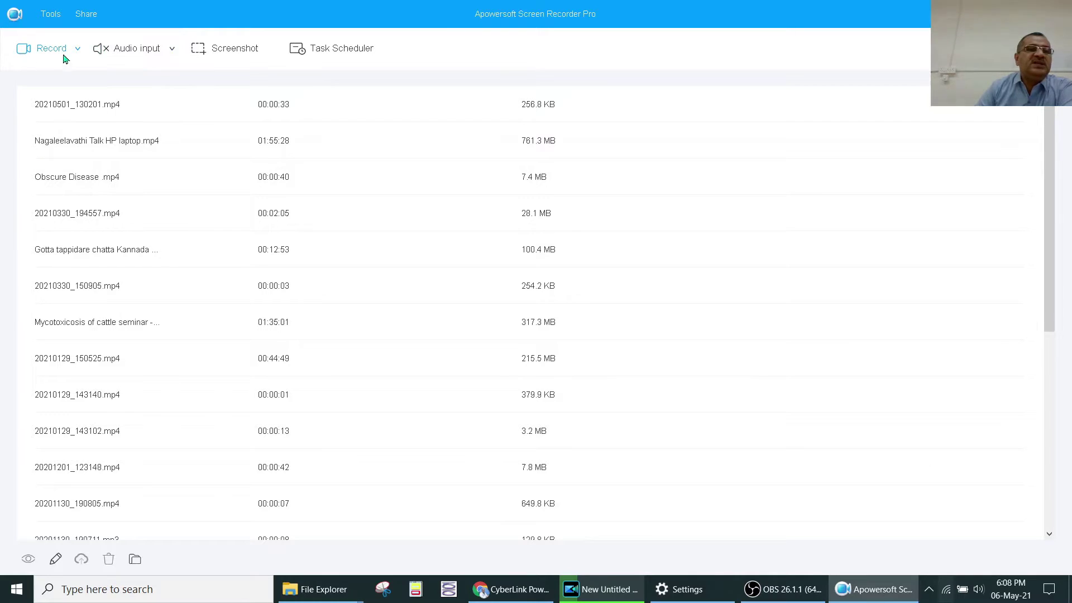
{"action": "left_click", "coordinate": [134, 51]}
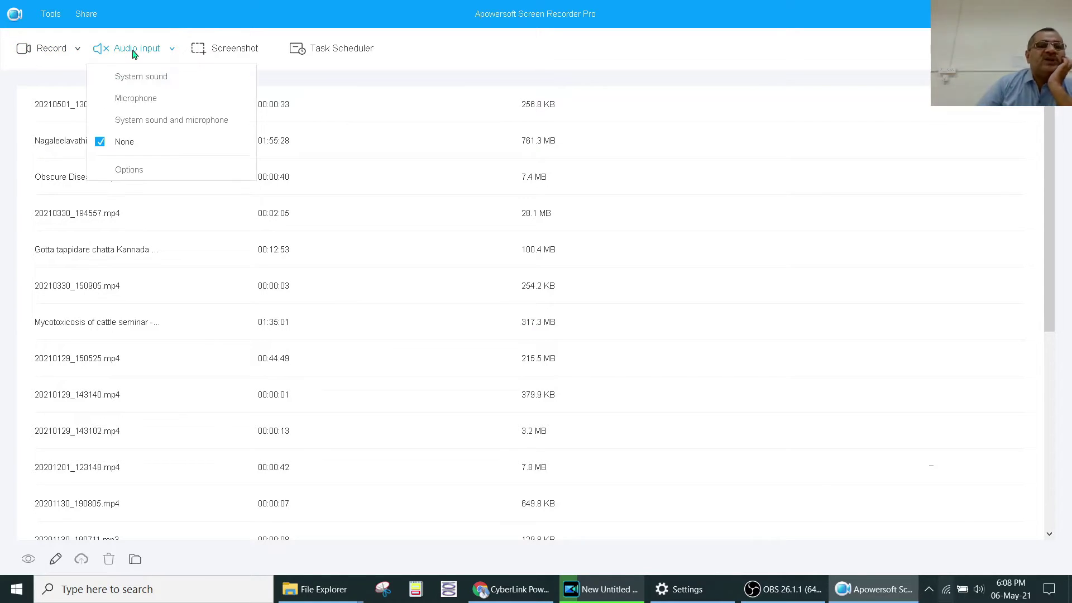
{"action": "left_click", "coordinate": [101, 144]}
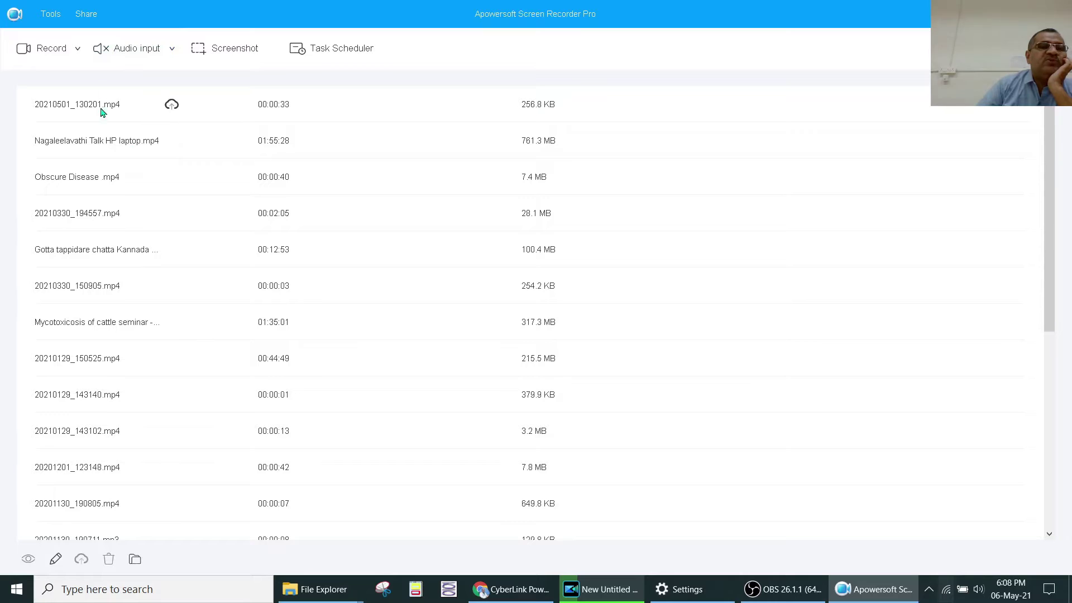
{"action": "left_click", "coordinate": [129, 53]}
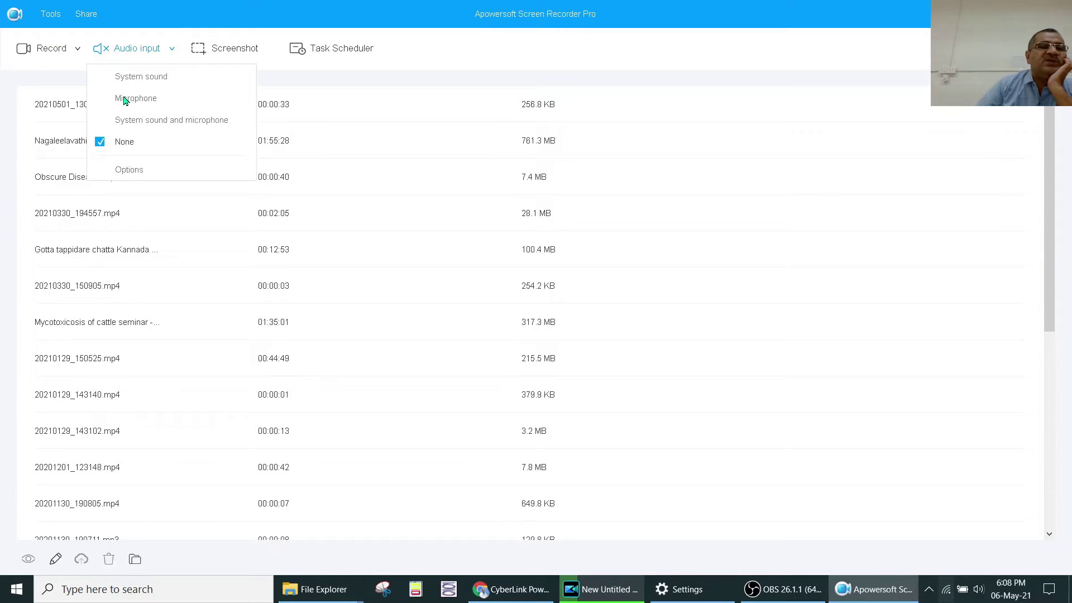
{"action": "left_click", "coordinate": [101, 144]}
{"action": "left_click", "coordinate": [116, 52]}
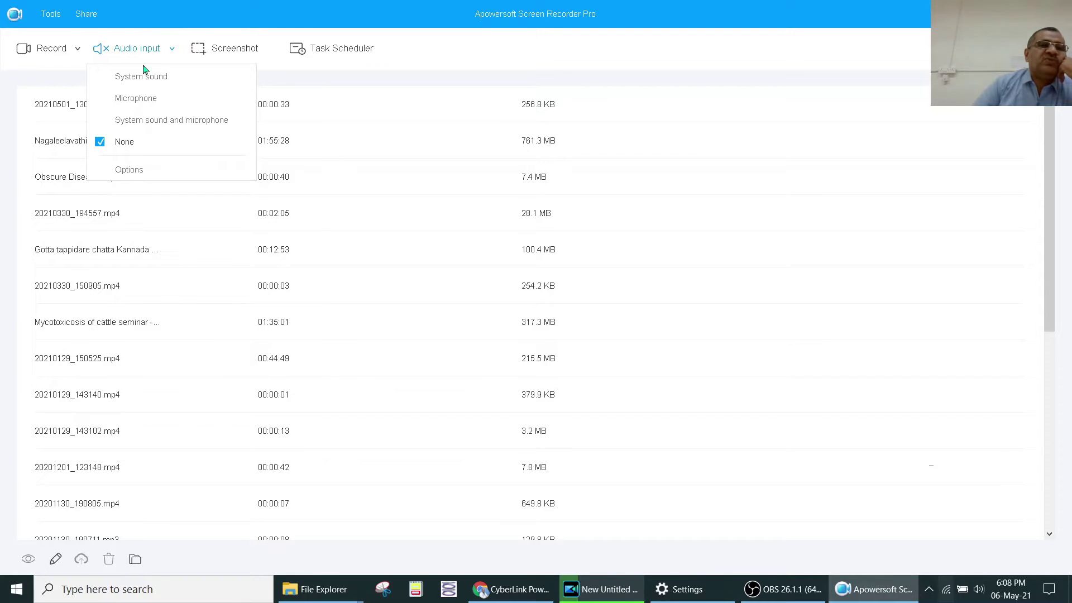
{"action": "left_click", "coordinate": [166, 22]}
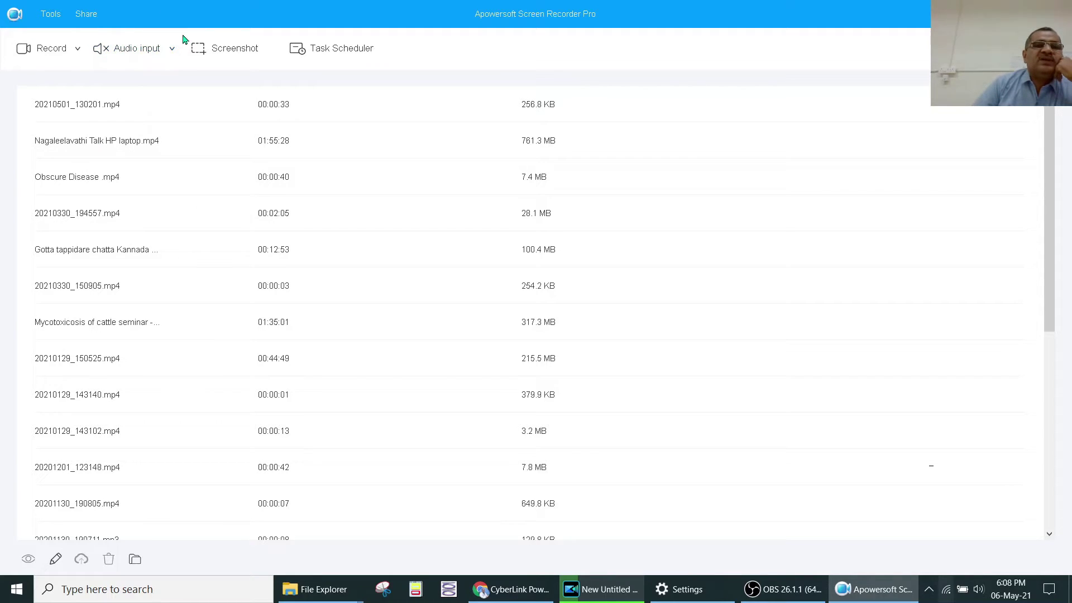
Take a screenshot of a screen region, shifting the capture area up and left.
{"action": "left_click", "coordinate": [217, 52]}
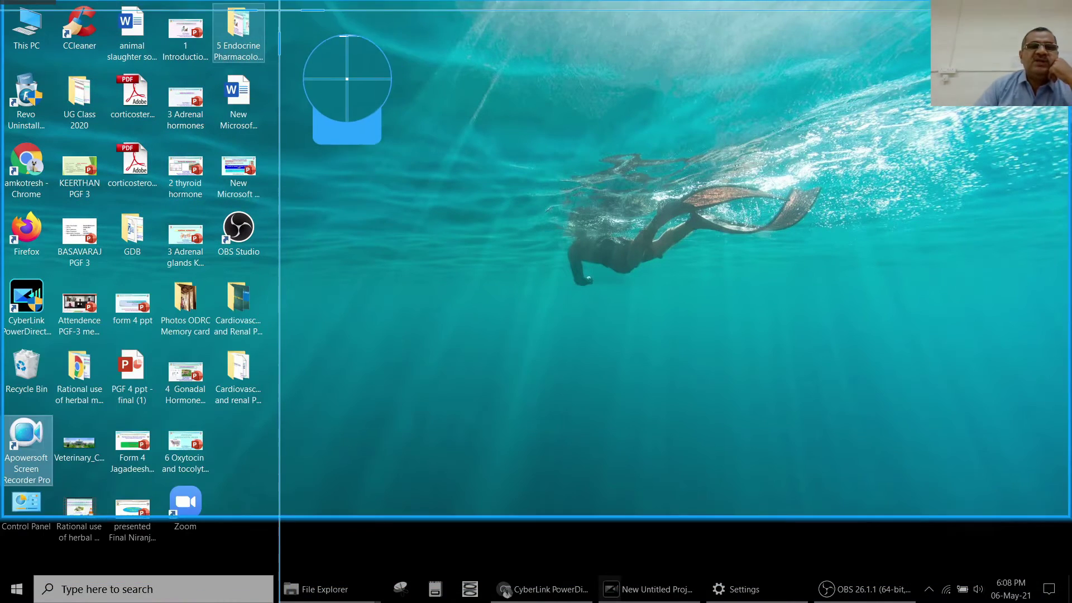
{"action": "left_click_drag", "start_coordinate": [278, 12], "coordinate": [1071, 544]}
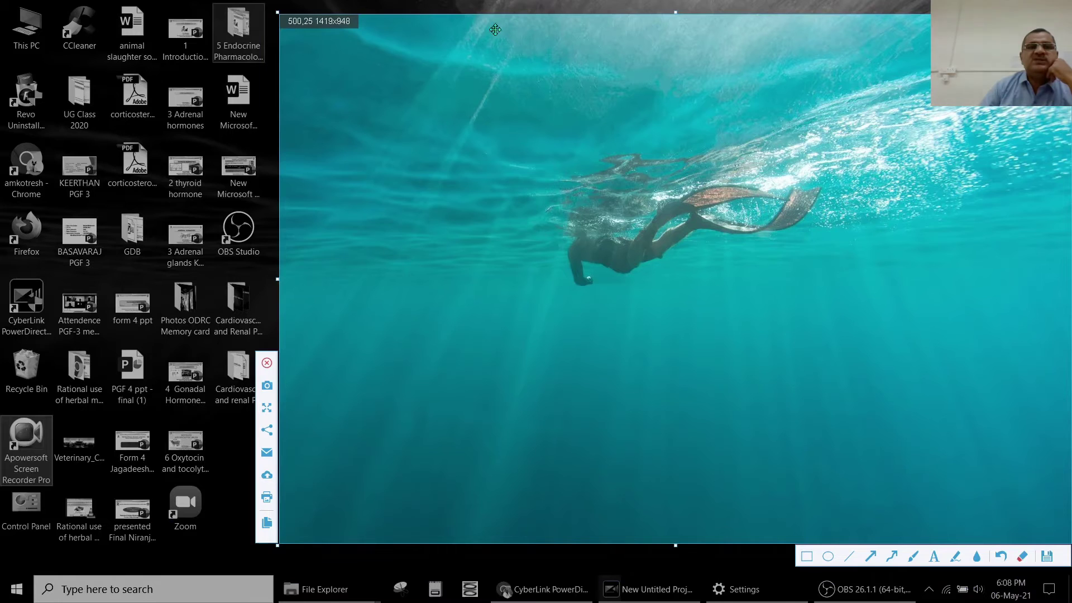
{"action": "left_click_drag", "start_coordinate": [444, 54], "coordinate": [270, 43]}
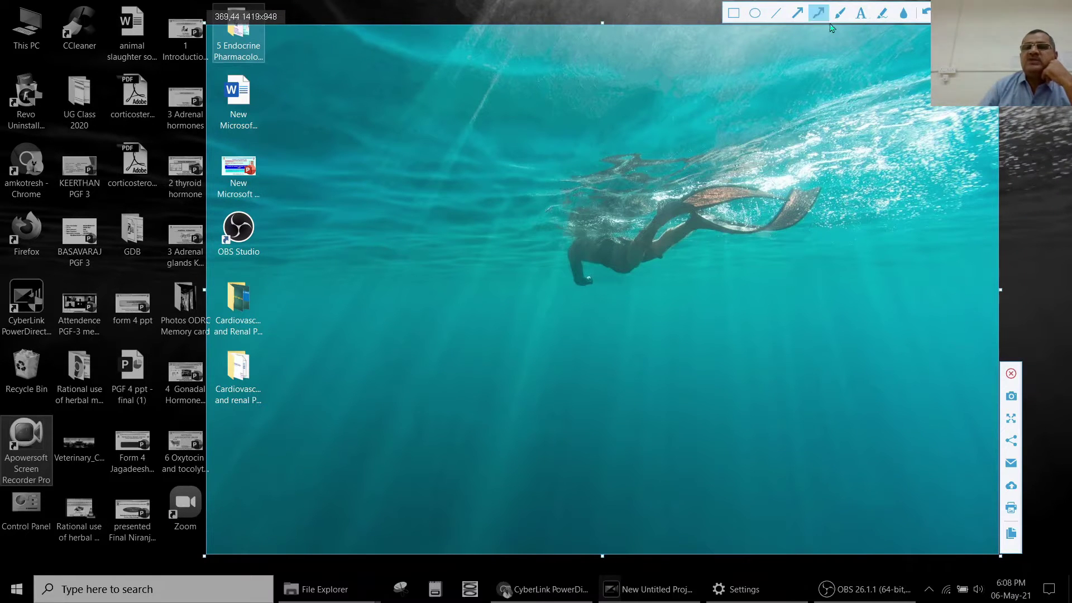
Draw a red freehand loop and a light-cyan loop around the swimmer.
{"action": "left_click", "coordinate": [840, 12]}
{"action": "mouse_move", "coordinate": [570, 111]}
{"action": "left_mouse_down"}
{"action": "mouse_move", "coordinate": [620, 274]}
{"action": "mouse_move", "coordinate": [513, 158]}
{"action": "left_mouse_up"}
{"action": "left_click", "coordinate": [799, 37]}
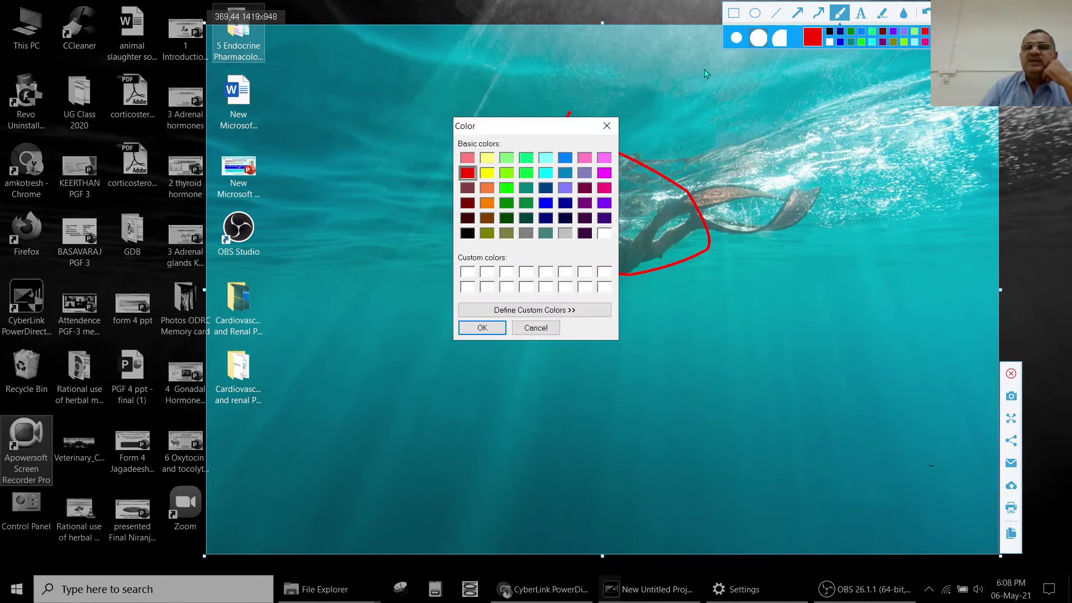
{"action": "left_click", "coordinate": [548, 160]}
{"action": "left_click", "coordinate": [482, 328]}
{"action": "mouse_move", "coordinate": [899, 148]}
{"action": "left_mouse_down"}
{"action": "mouse_move", "coordinate": [781, 111]}
{"action": "mouse_move", "coordinate": [670, 309]}
{"action": "mouse_move", "coordinate": [807, 224]}
{"action": "left_mouse_up"}
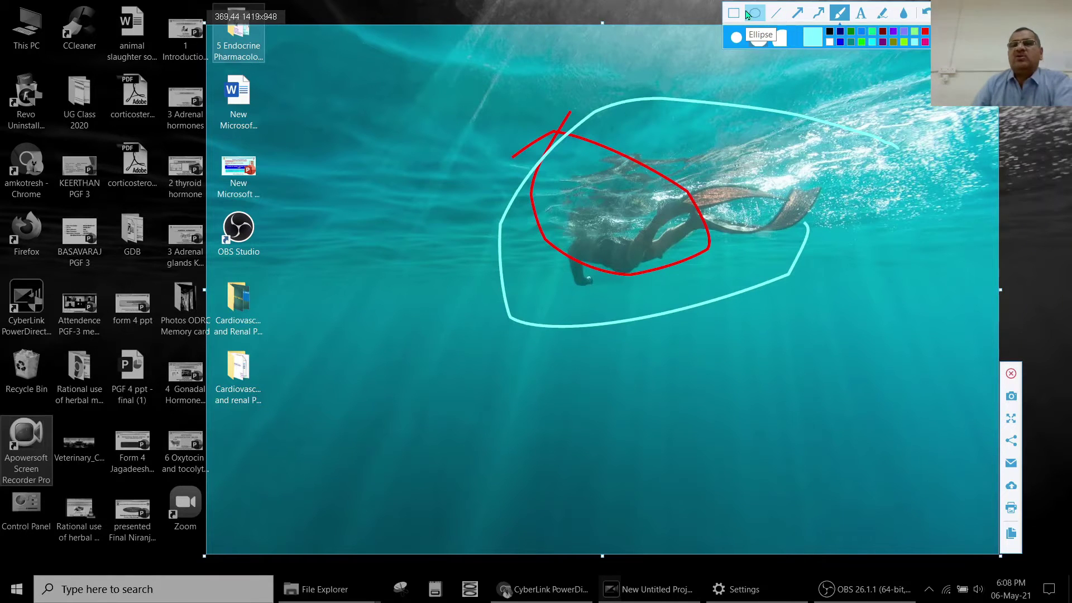
{"action": "left_click", "coordinate": [855, 13]}
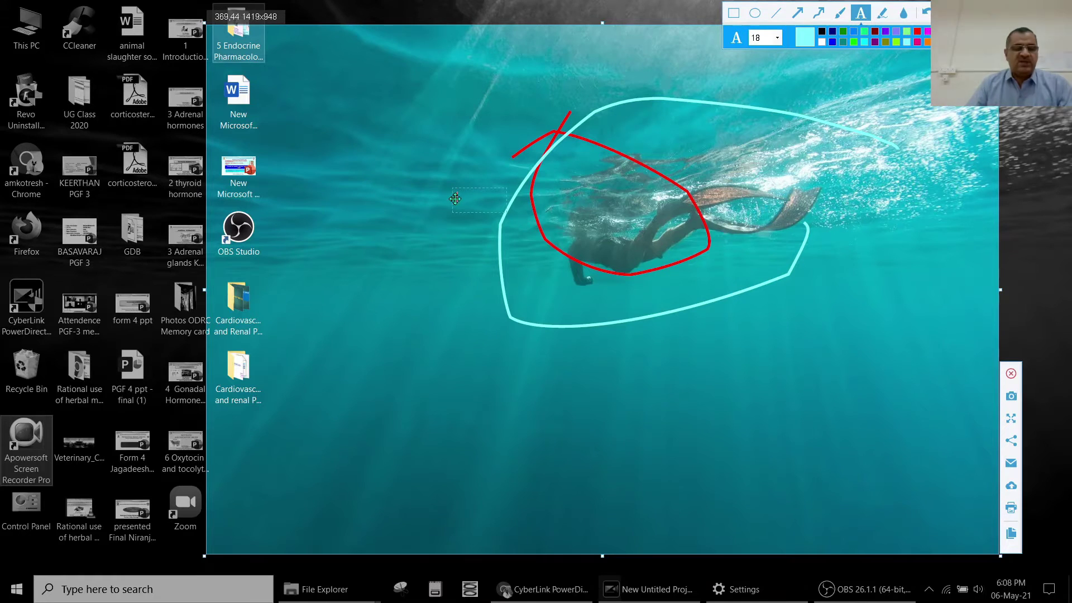
Add the text label 'sdsdsdsd' beside the swimmer and make it red.
{"action": "type", "text": "sdsdsdsdds"}
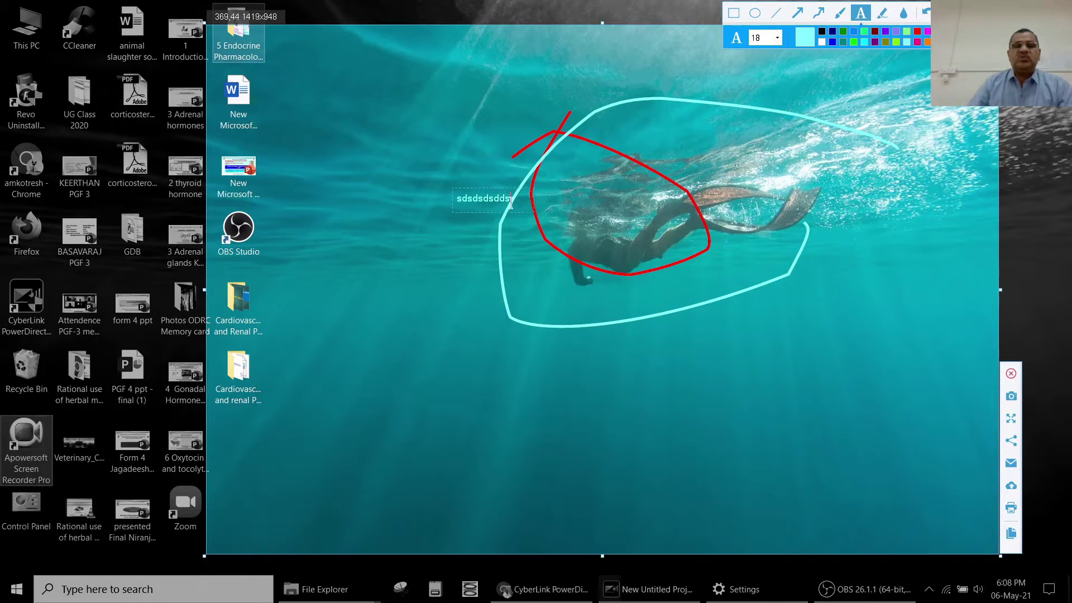
{"action": "double_click", "coordinate": [511, 204]}
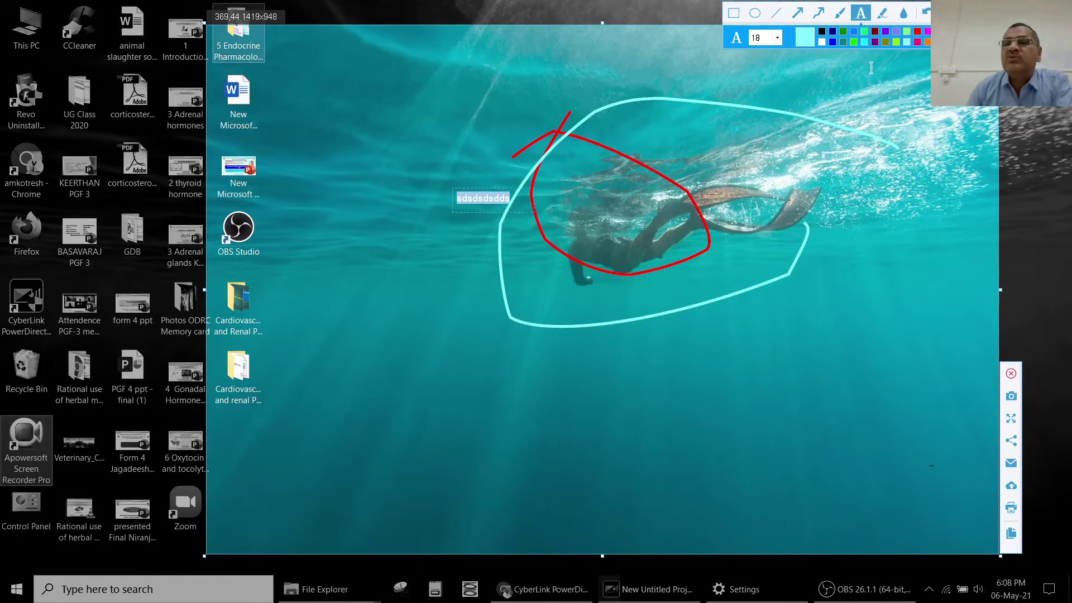
{"action": "left_click", "coordinate": [918, 32]}
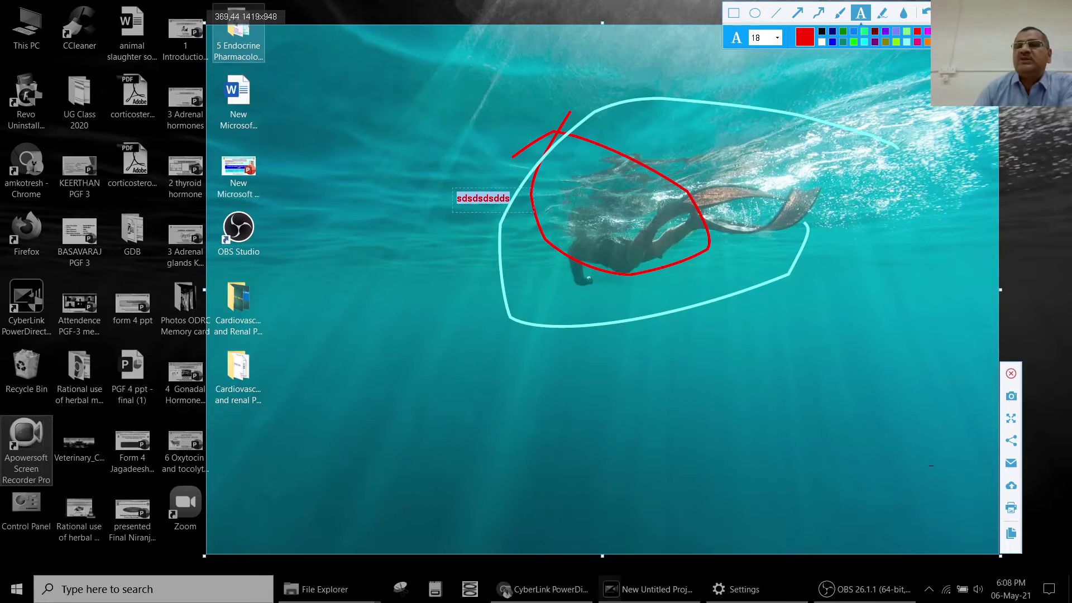
{"action": "left_click", "coordinate": [931, 466]}
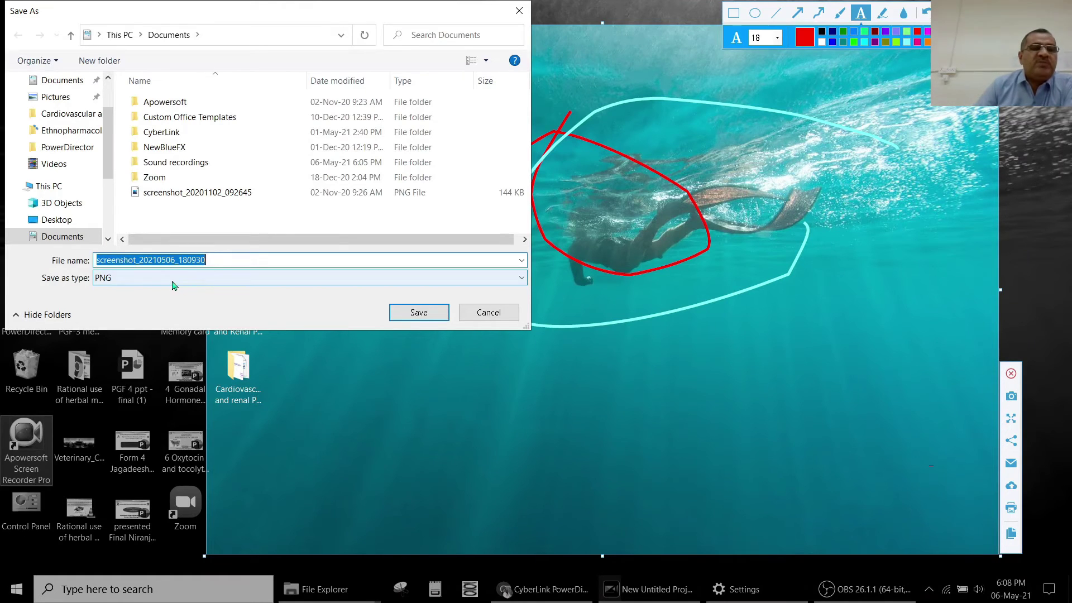
Save the annotated screenshot as a JPG file in Documents.
{"action": "left_click", "coordinate": [163, 279]}
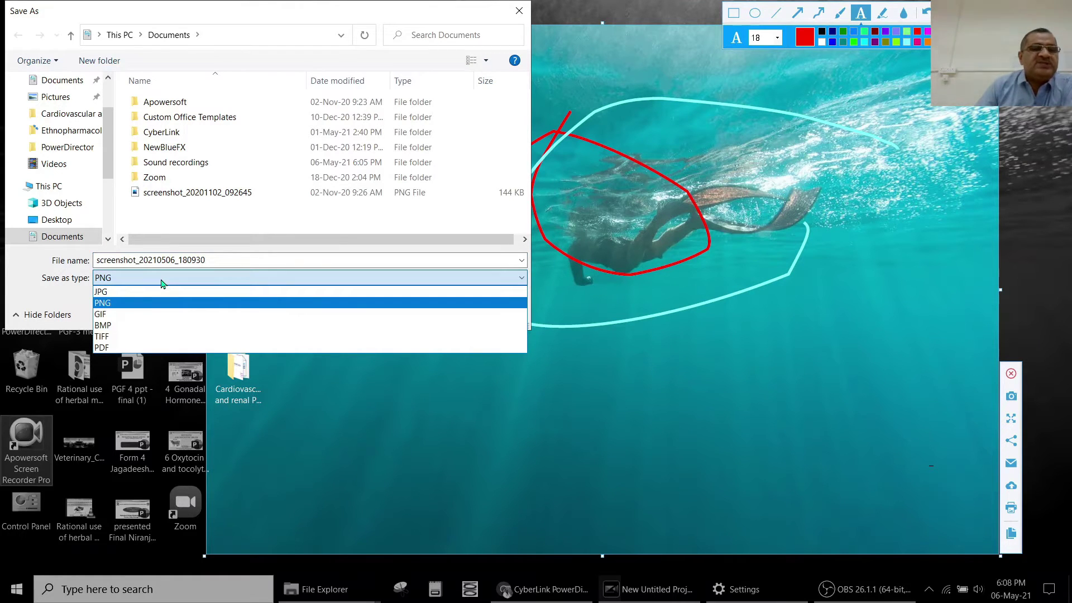
{"action": "left_click", "coordinate": [130, 292]}
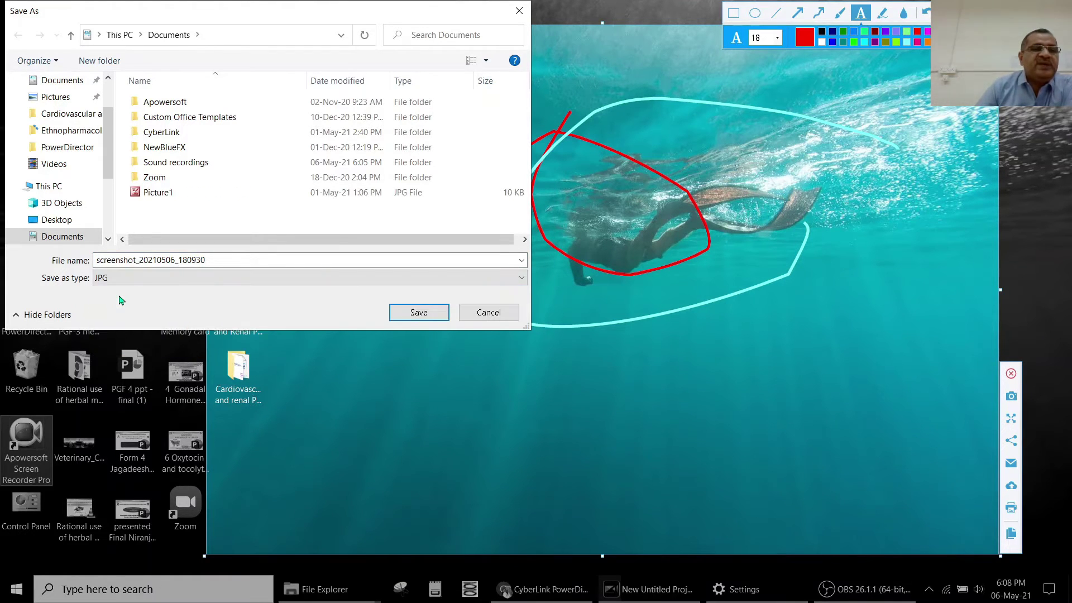
{"action": "left_click", "coordinate": [404, 306]}
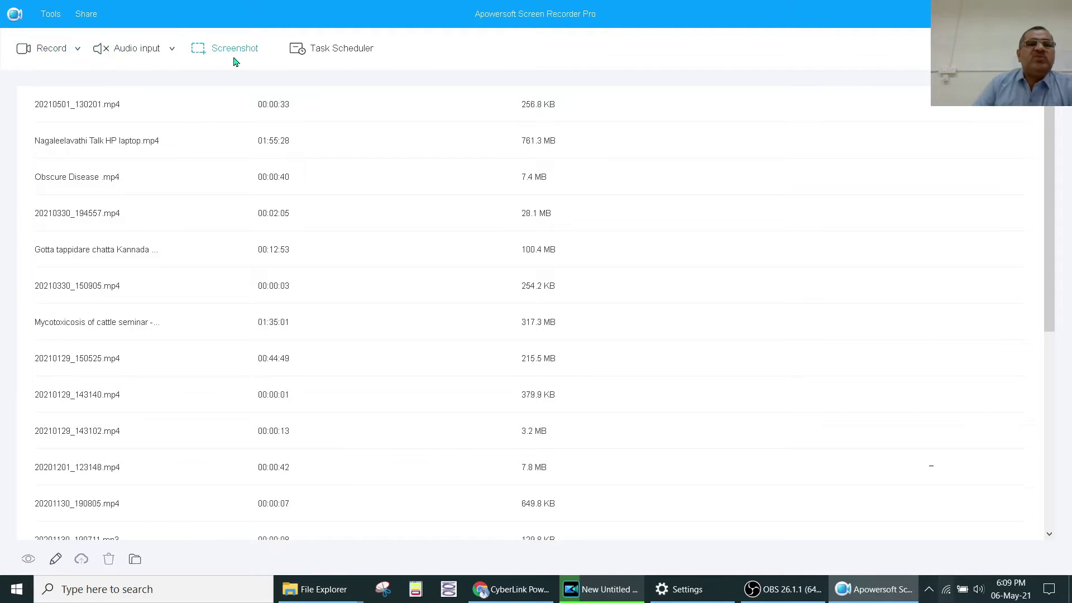
Review the Record modes, including Around mouse resolutions, then switch to Web camera recording.
{"action": "left_click", "coordinate": [79, 50]}
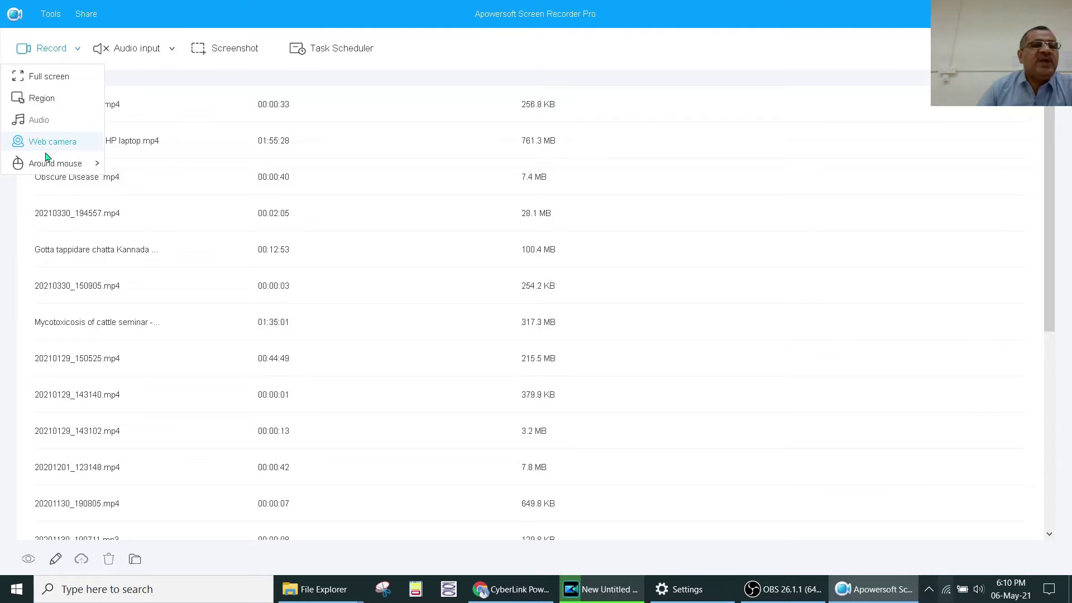
{"action": "mouse_move", "coordinate": [85, 168]}
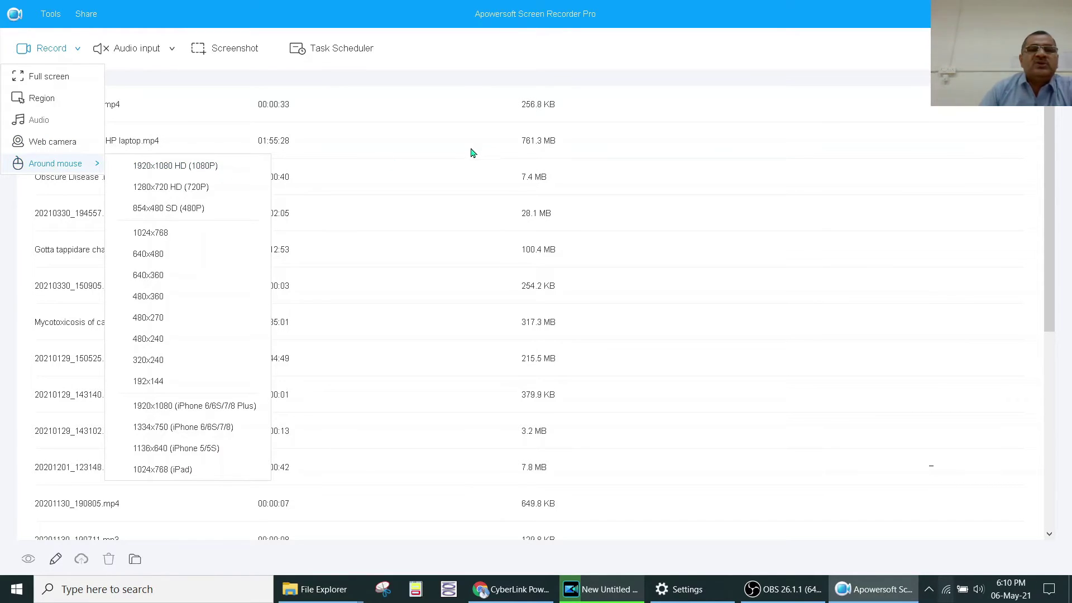
{"action": "left_click", "coordinate": [450, 146]}
{"action": "left_click", "coordinate": [428, 166], "text": "ctrl"}
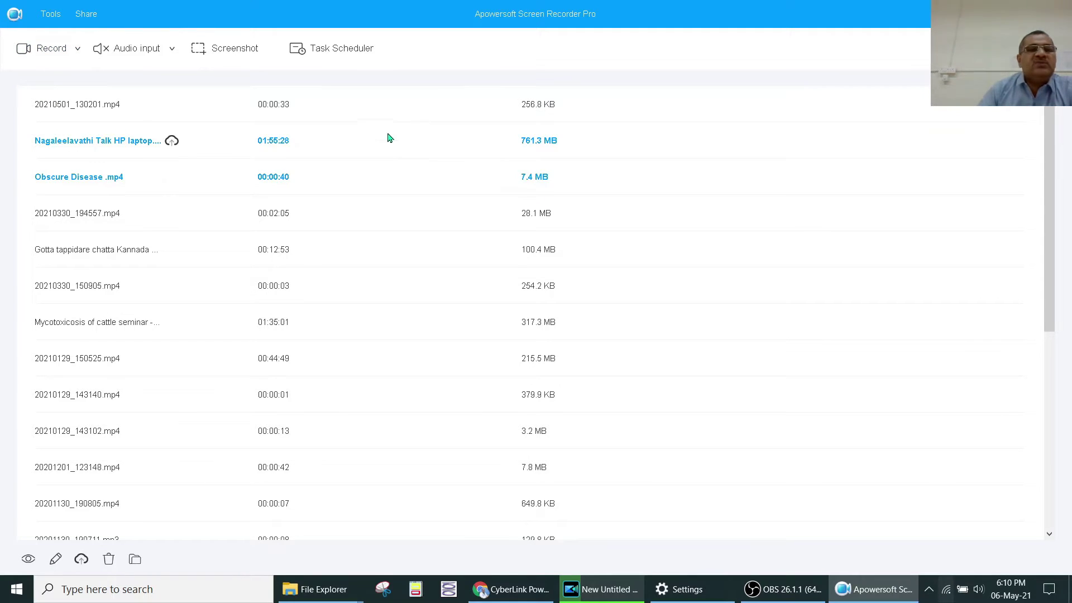
{"action": "left_click", "coordinate": [77, 49]}
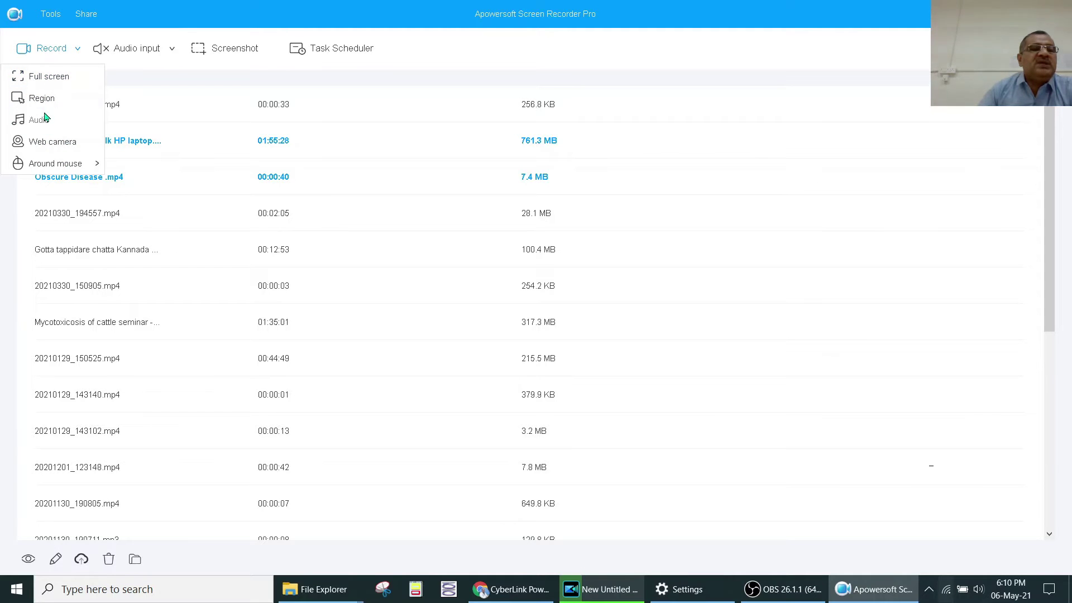
{"action": "left_click", "coordinate": [41, 142]}
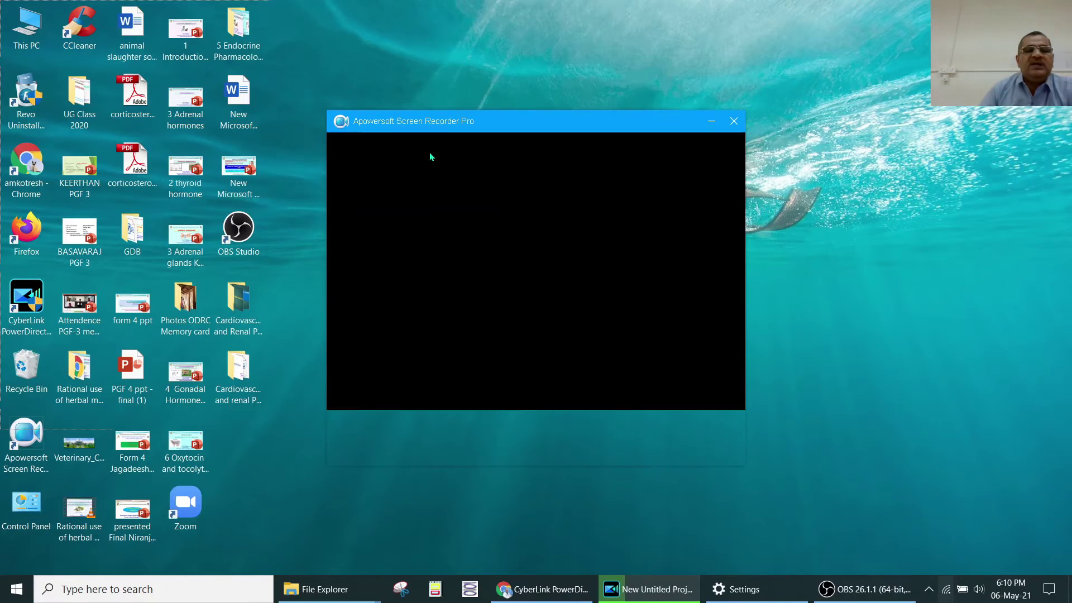
Move the webcam window up-left, keep the HP Wide Vision HD Camera, and cancel its properties.
{"action": "left_click_drag", "start_coordinate": [493, 121], "coordinate": [373, 69]}
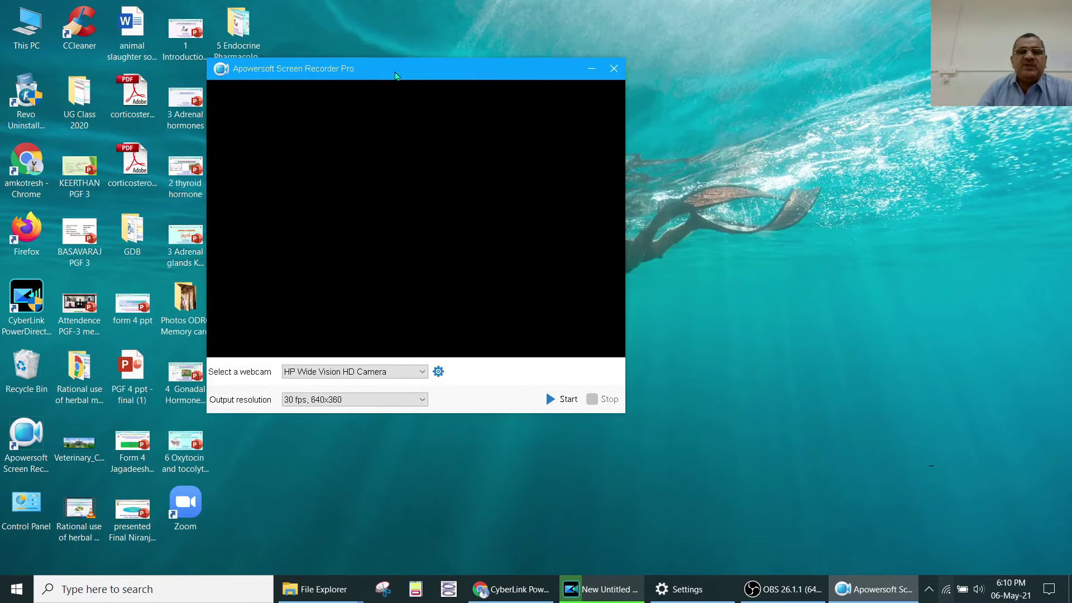
{"action": "left_click", "coordinate": [338, 374]}
{"action": "left_click", "coordinate": [336, 373]}
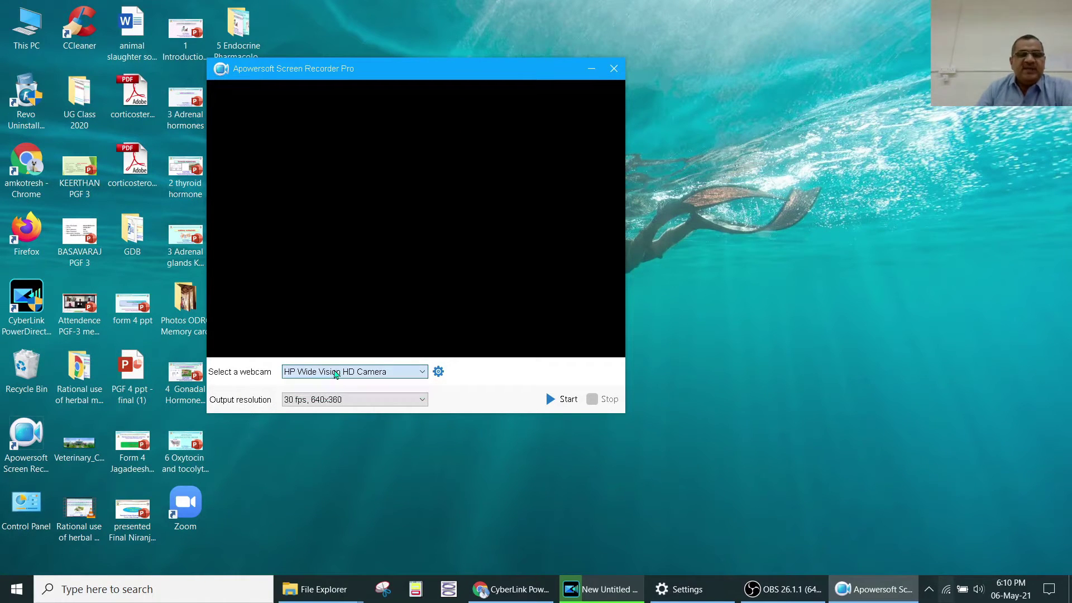
{"action": "left_click", "coordinate": [438, 372]}
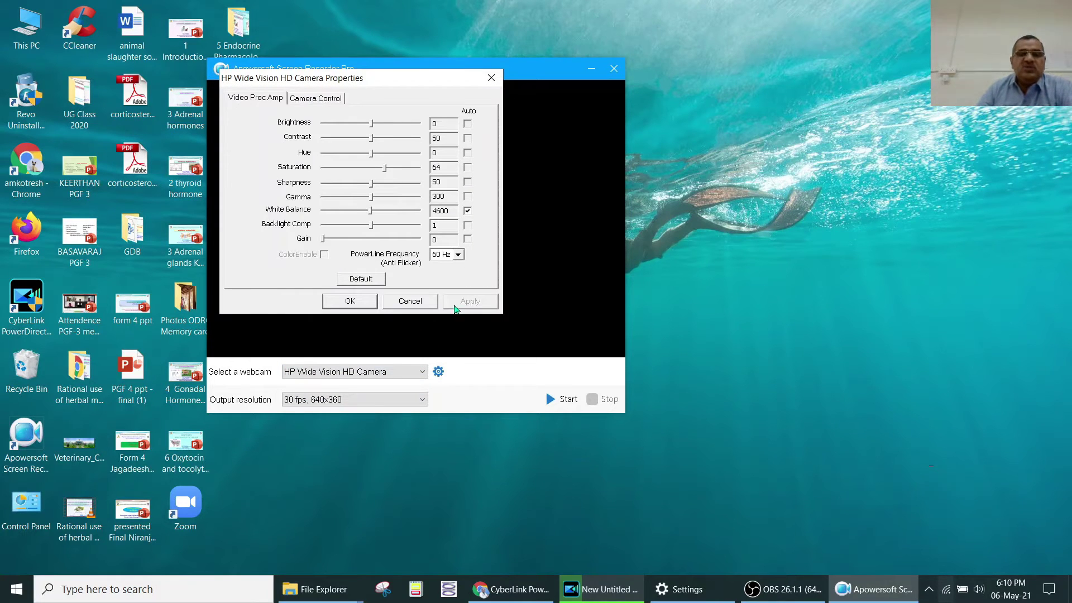
{"action": "left_click", "coordinate": [410, 301]}
Try 176x144 and 352x288 output resolutions, then return to 30 fps, 640x360.
{"action": "left_click", "coordinate": [366, 400]}
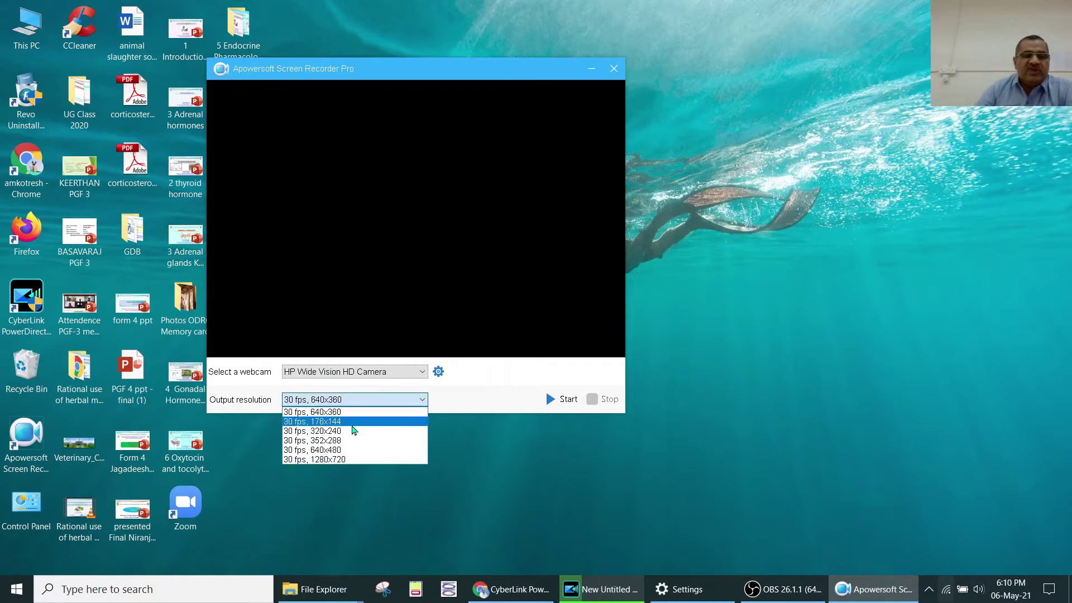
{"action": "left_click", "coordinate": [352, 424]}
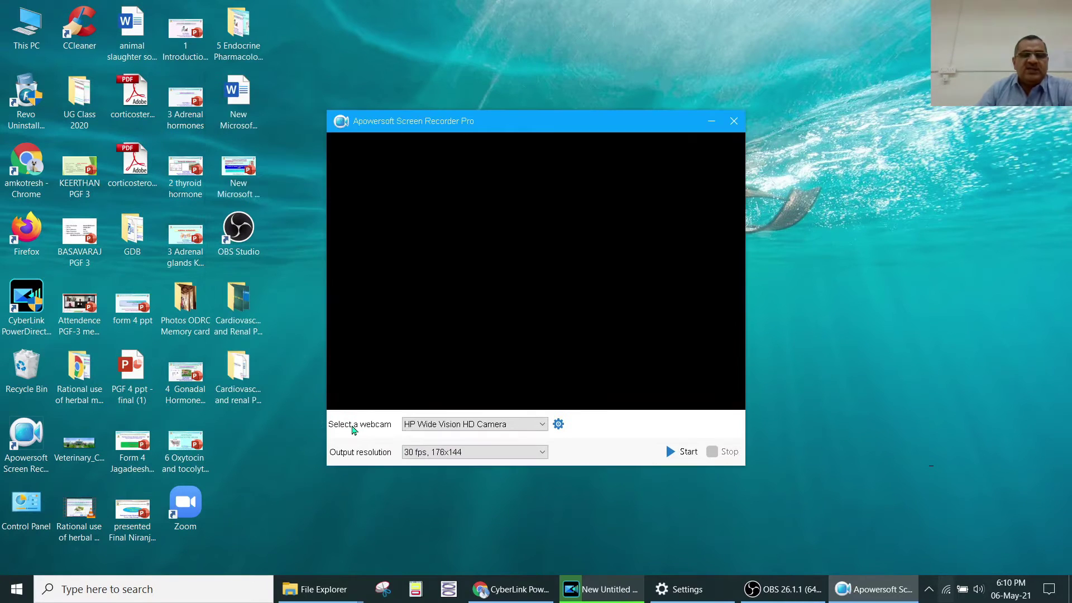
{"action": "left_click", "coordinate": [431, 454]}
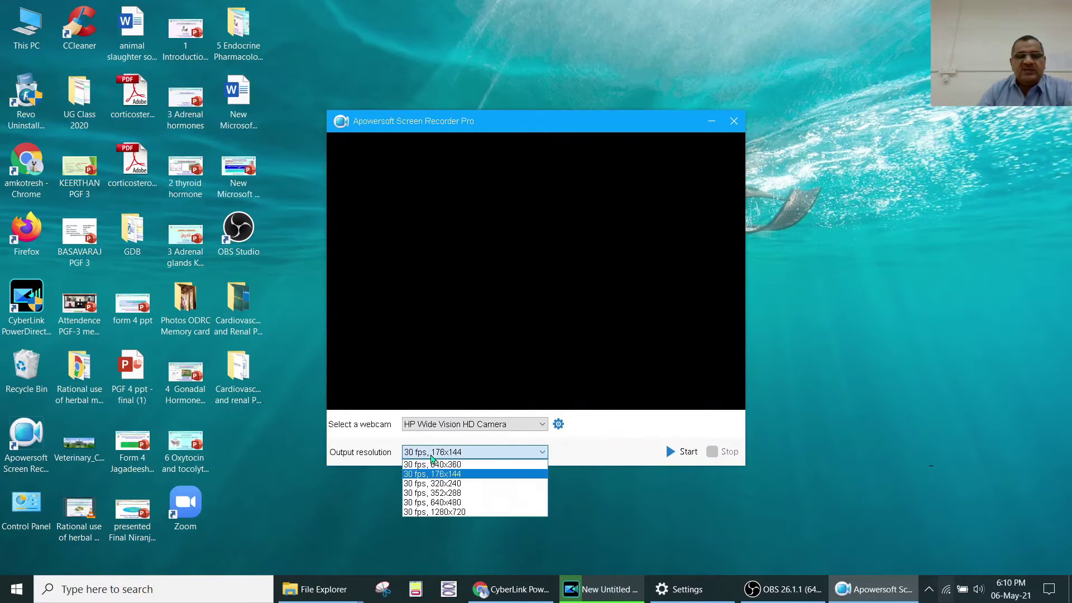
{"action": "left_click", "coordinate": [439, 494]}
{"action": "left_click", "coordinate": [460, 425]}
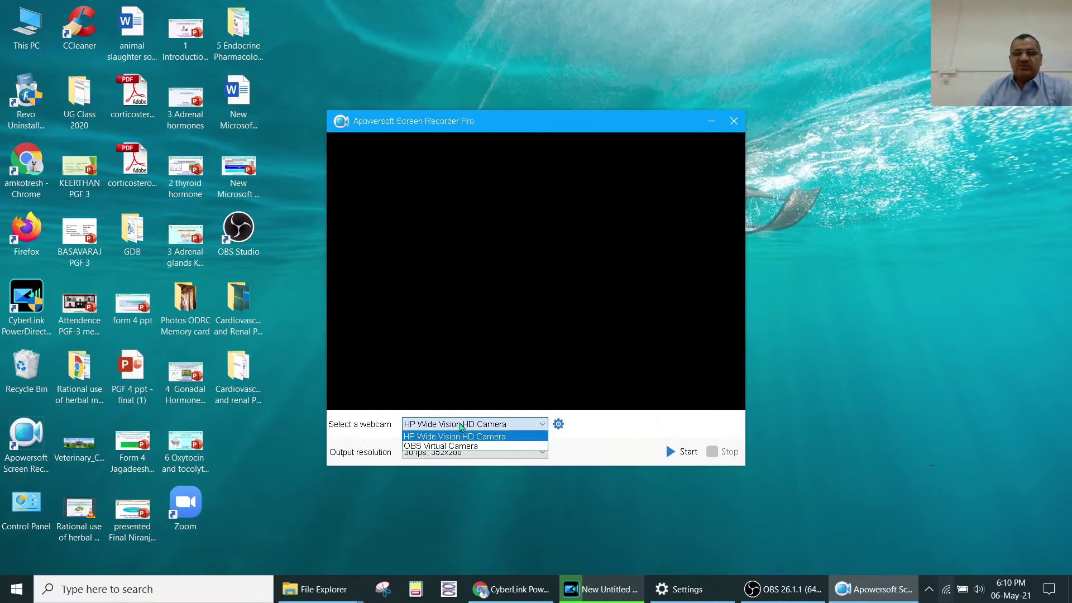
{"action": "left_click", "coordinate": [462, 426]}
{"action": "left_click", "coordinate": [449, 453]}
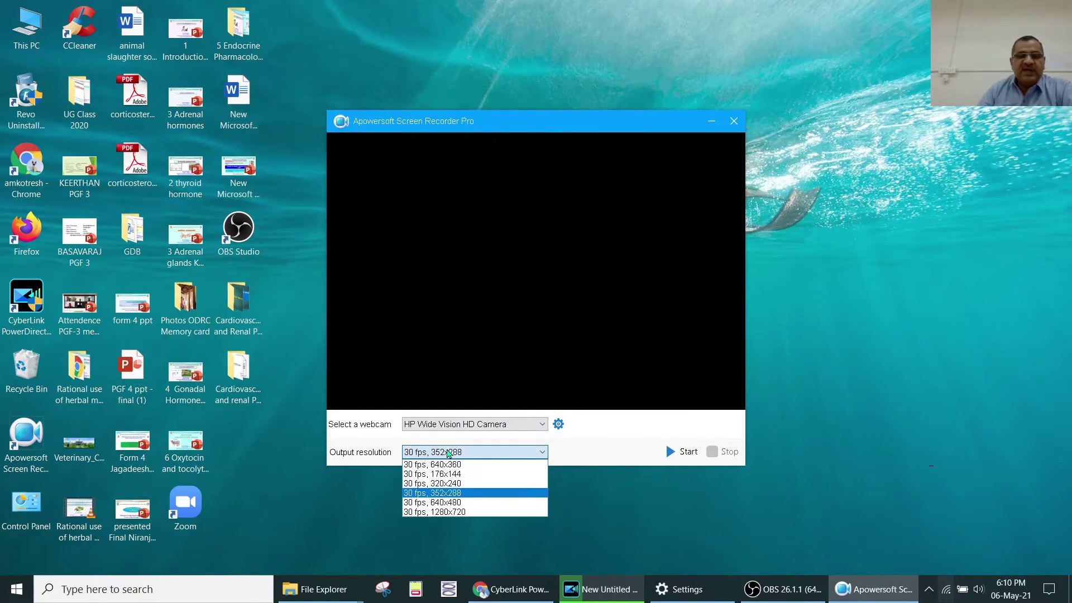
{"action": "left_click", "coordinate": [441, 465]}
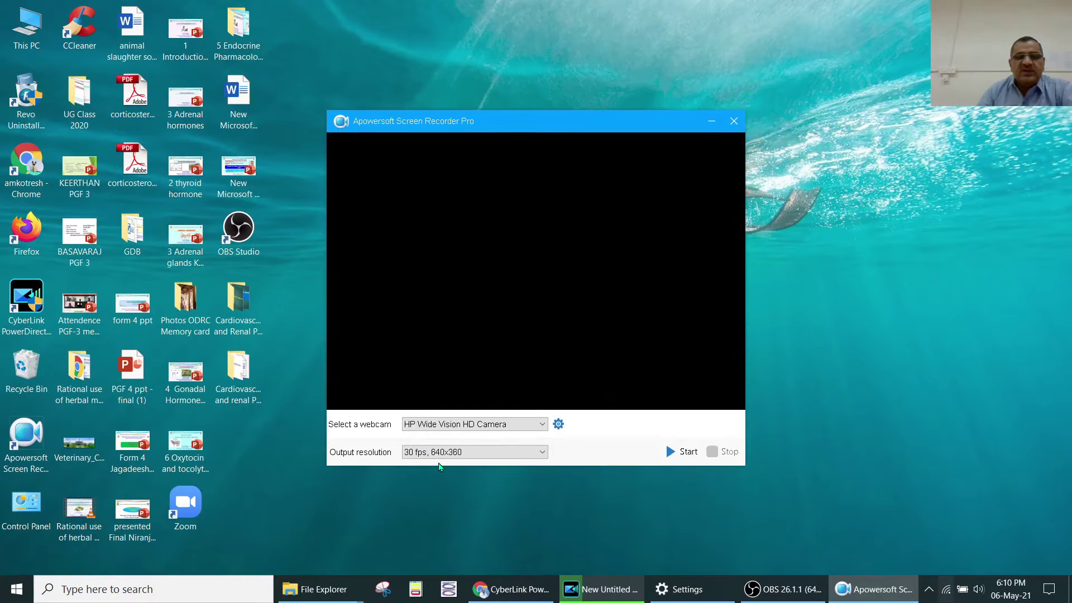
{"action": "left_click", "coordinate": [443, 425]}
Switch the webcam to OBS Virtual Camera, then back to HP Wide Vision HD Camera.
{"action": "left_click", "coordinate": [438, 446]}
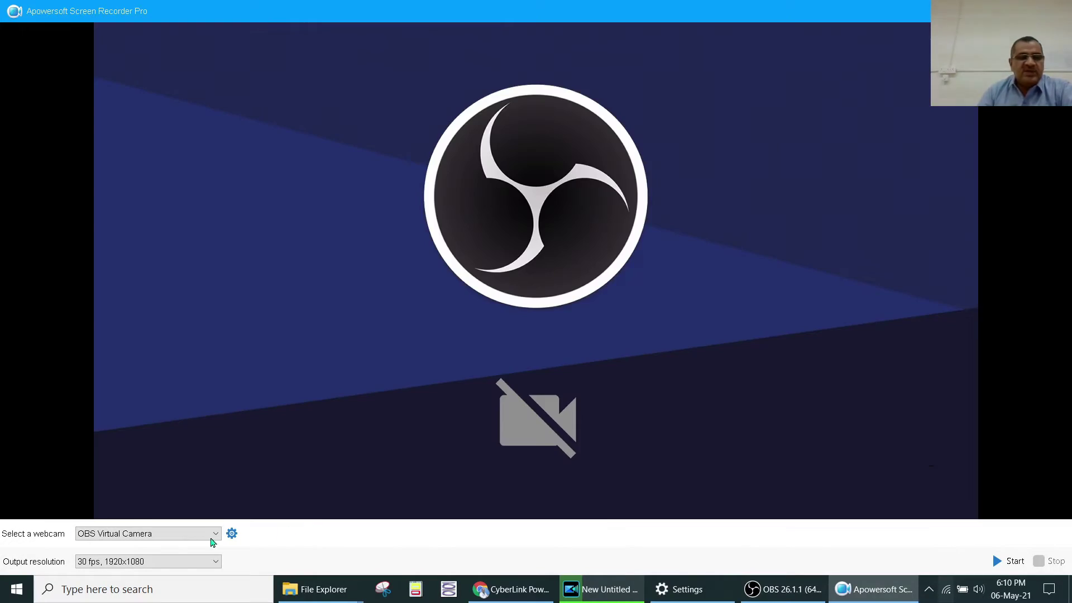
{"action": "left_click", "coordinate": [155, 537]}
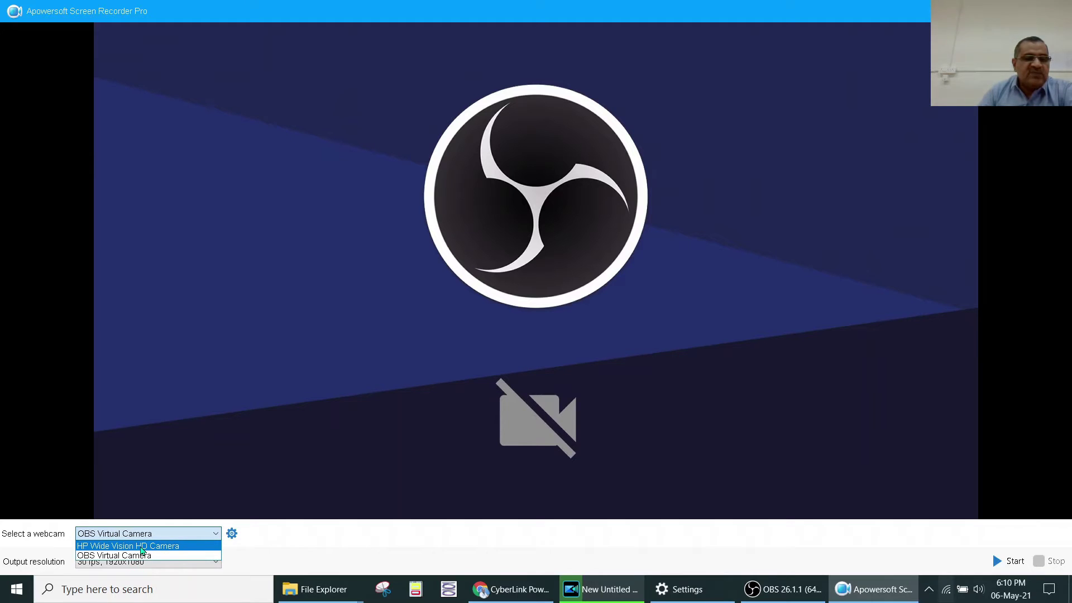
{"action": "left_click", "coordinate": [141, 547]}
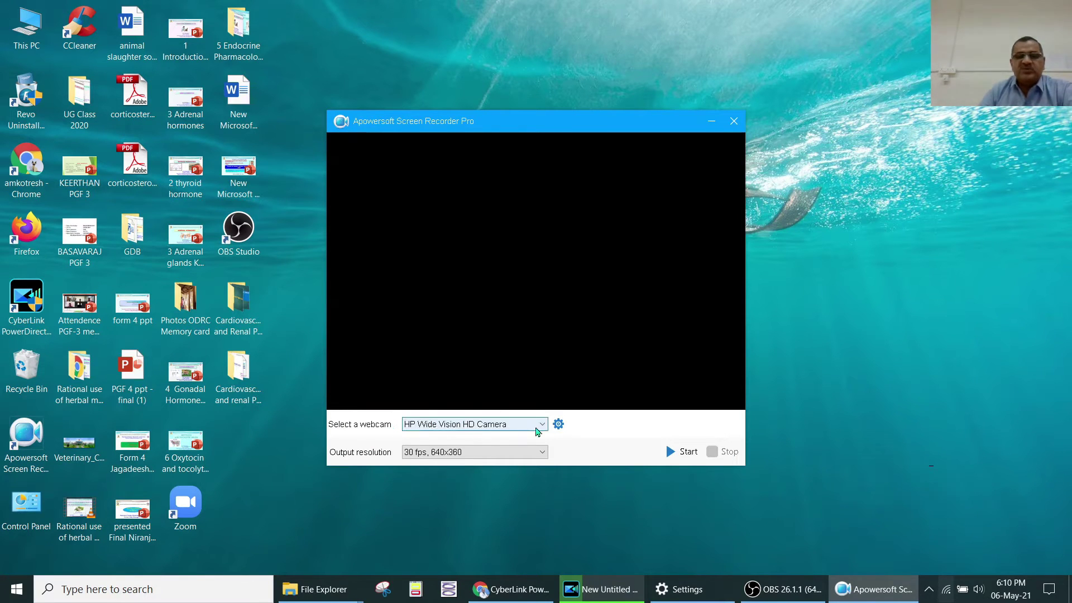
View the HP camera's Camera Control settings without changes, then close the webcam window.
{"action": "left_click", "coordinate": [558, 425]}
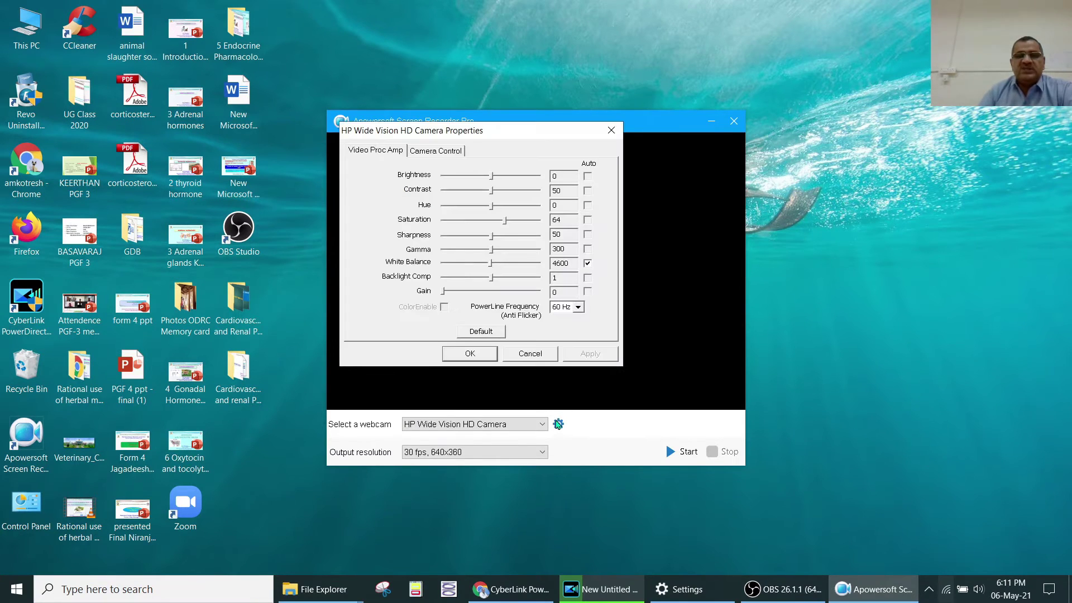
{"action": "left_click", "coordinate": [436, 157]}
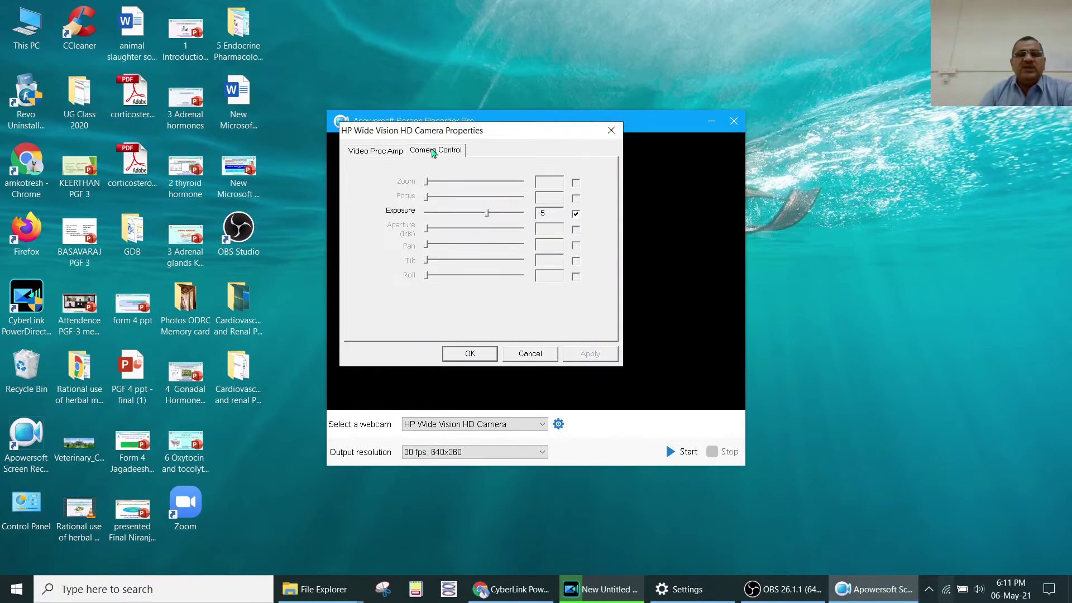
{"action": "left_click", "coordinate": [530, 355]}
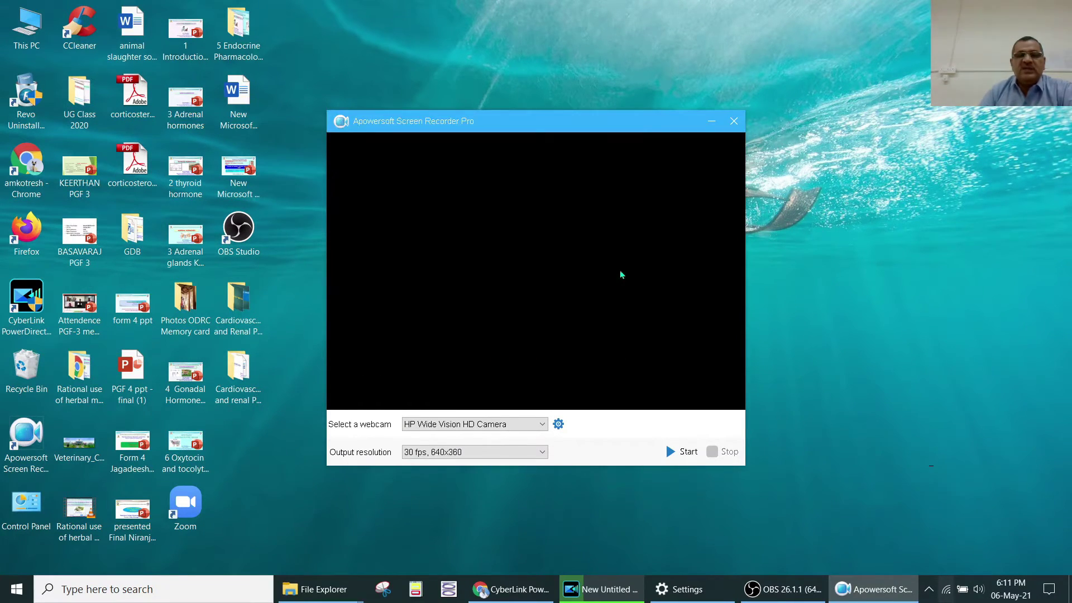
{"action": "left_click", "coordinate": [735, 123]}
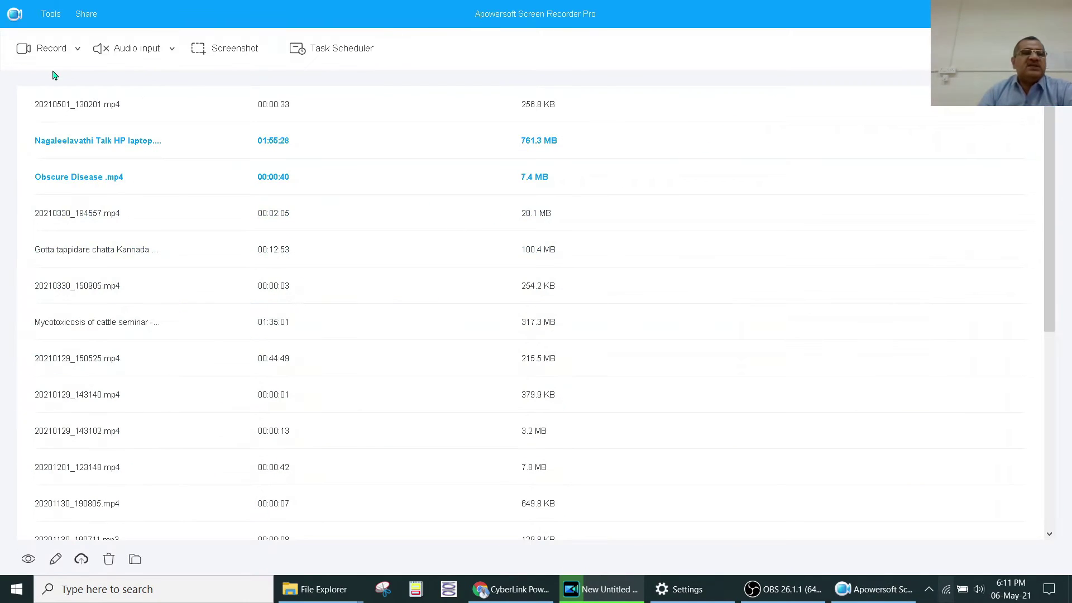
Choose Full screen from the Record modes to start a full-screen recording.
{"action": "left_click", "coordinate": [77, 50]}
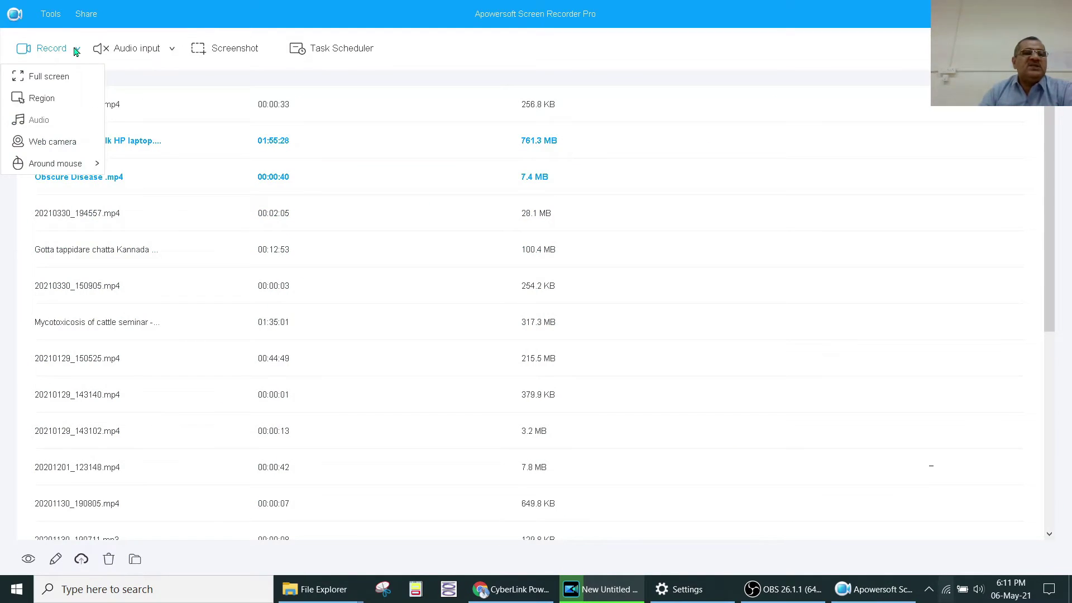
{"action": "left_click", "coordinate": [55, 81]}
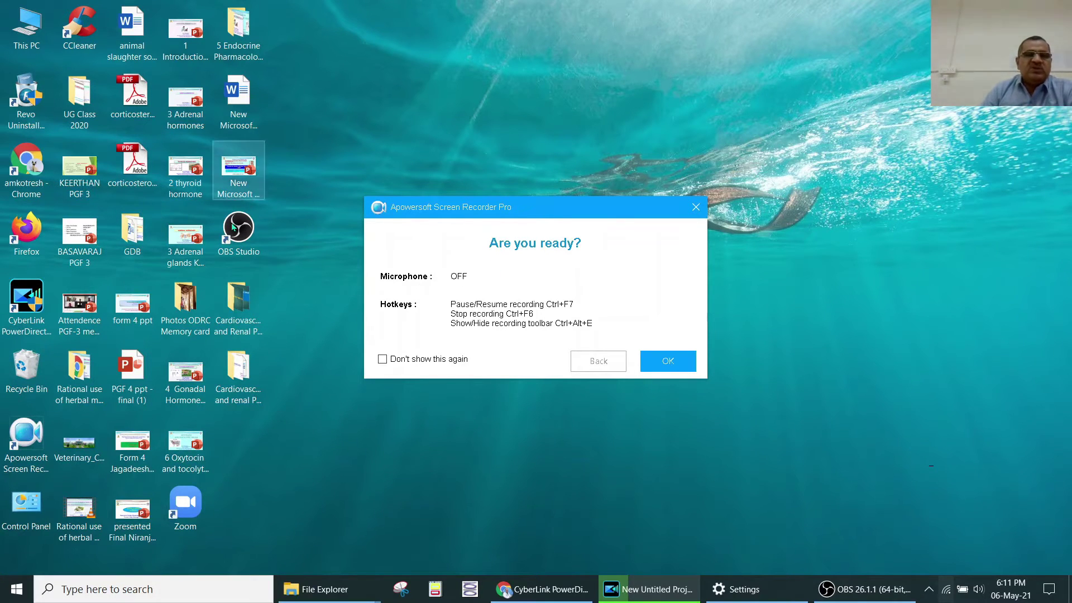
Confirm the 'Are you ready?' prompt so the full-screen recording begins after the countdown.
{"action": "left_click", "coordinate": [669, 359]}
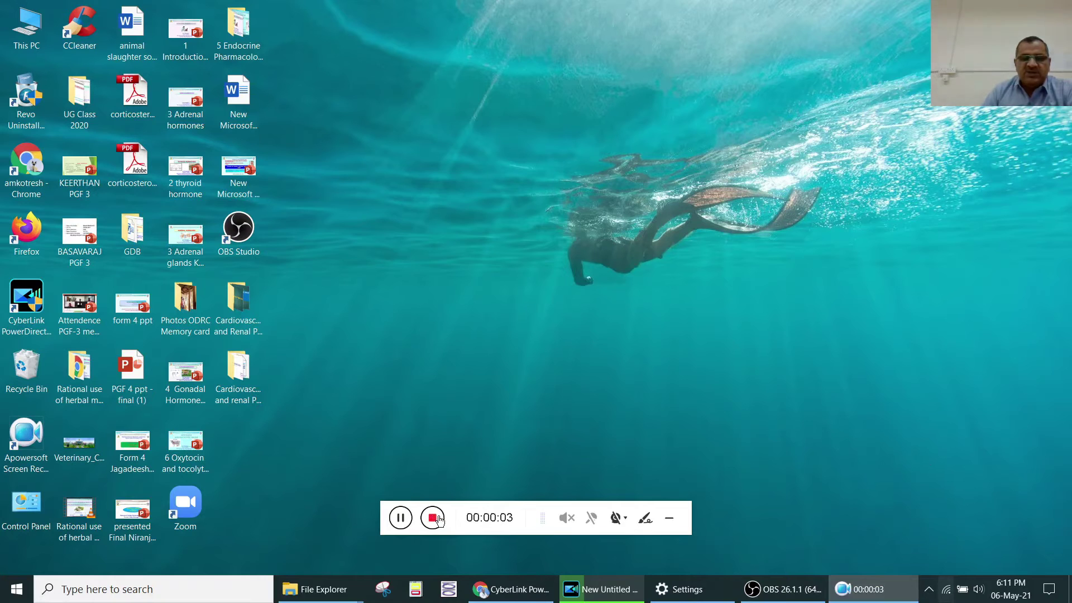
Pause, resume, then pause the recording again at 00:00:07.
{"action": "left_click", "coordinate": [401, 518]}
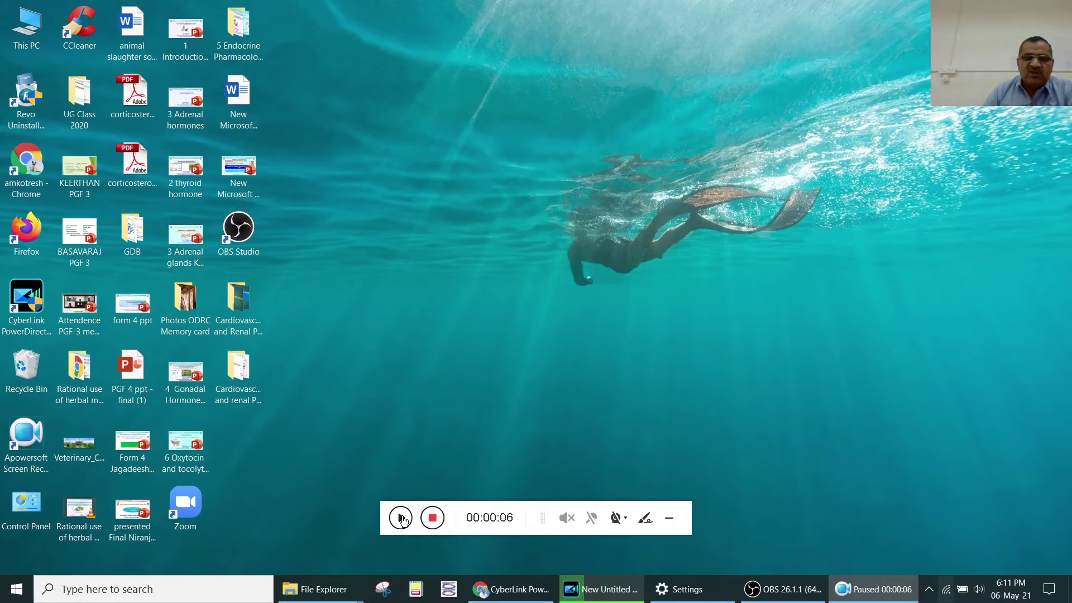
{"action": "left_click", "coordinate": [401, 518]}
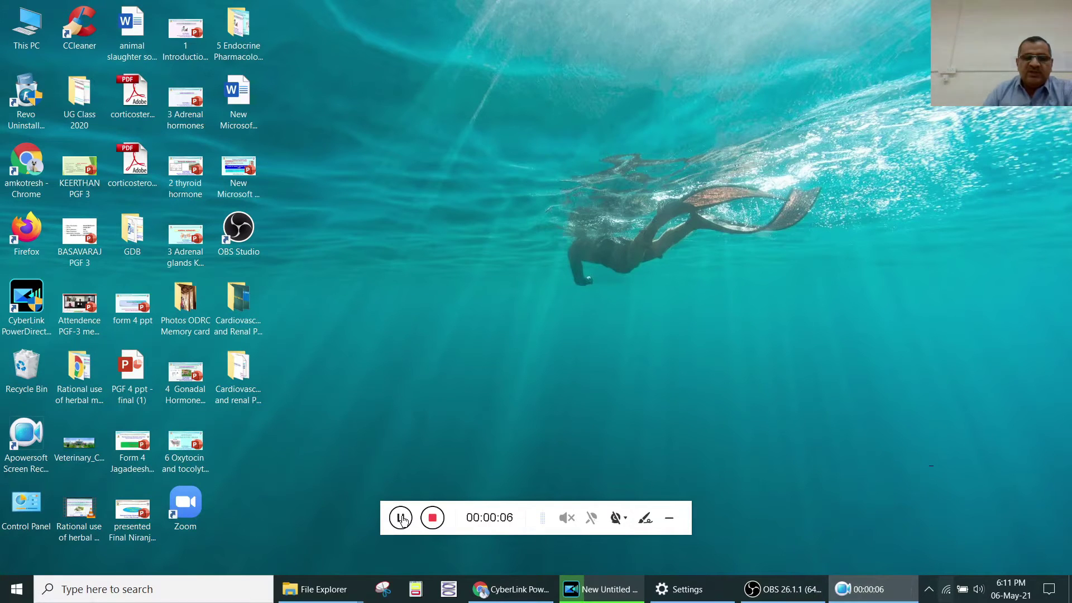
{"action": "left_click", "coordinate": [401, 519]}
Show the webcam overlay, move it up and left, hide it, and bring up the drawing tools.
{"action": "left_click", "coordinate": [618, 517]}
{"action": "left_click", "coordinate": [640, 567]}
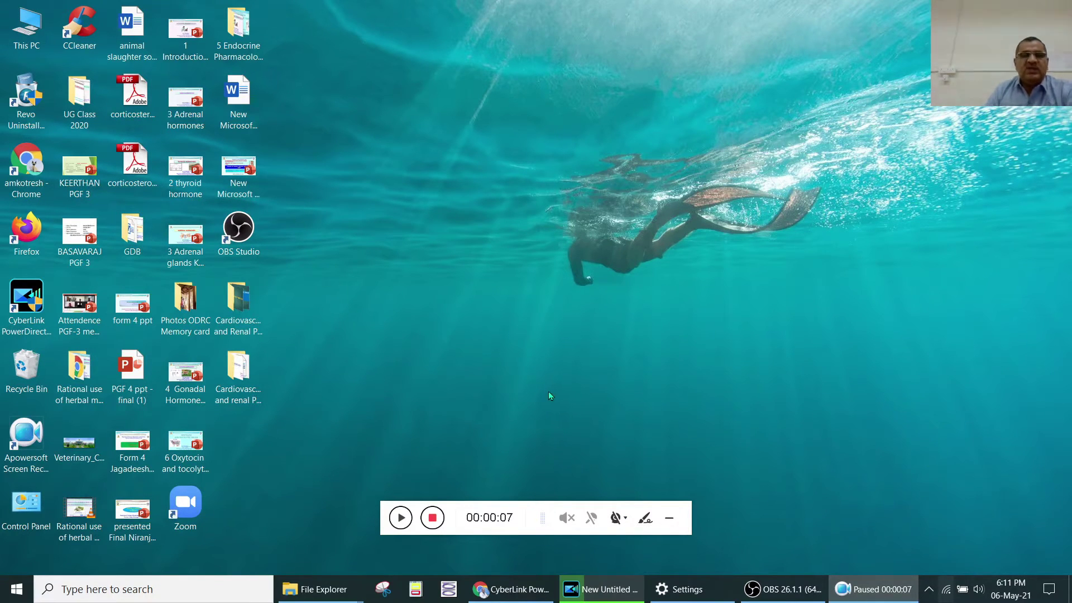
{"action": "left_click", "coordinate": [616, 516]}
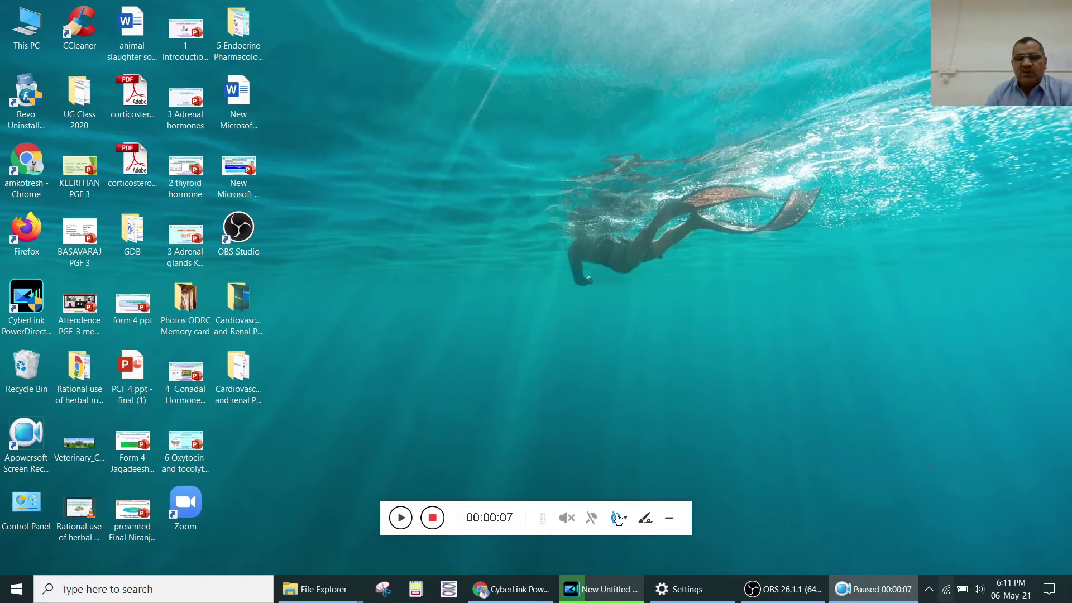
{"action": "left_click_drag", "start_coordinate": [1032, 545], "coordinate": [781, 370]}
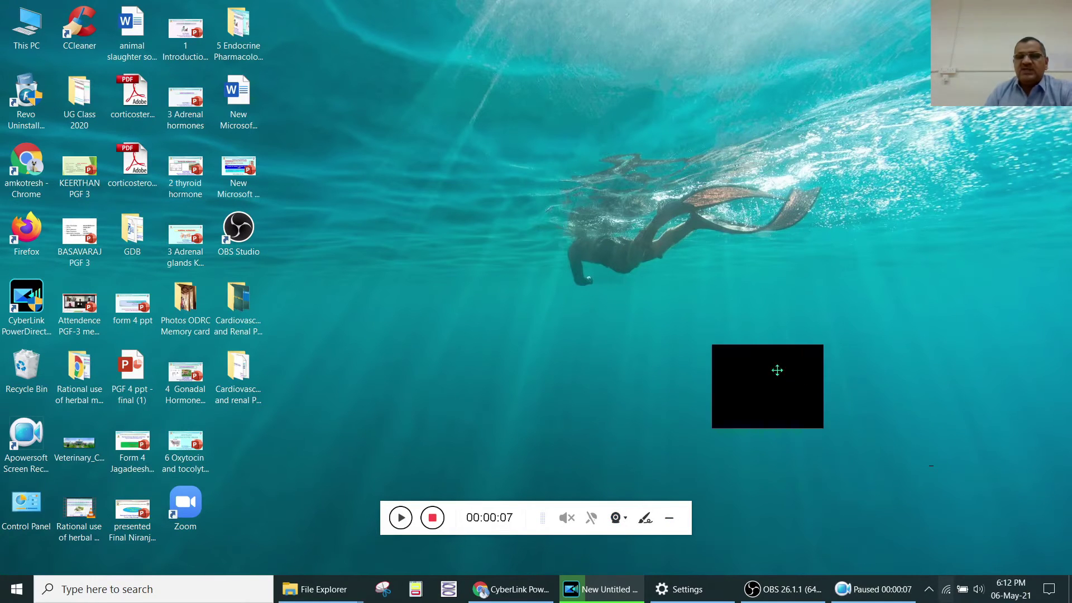
{"action": "left_click", "coordinate": [617, 518]}
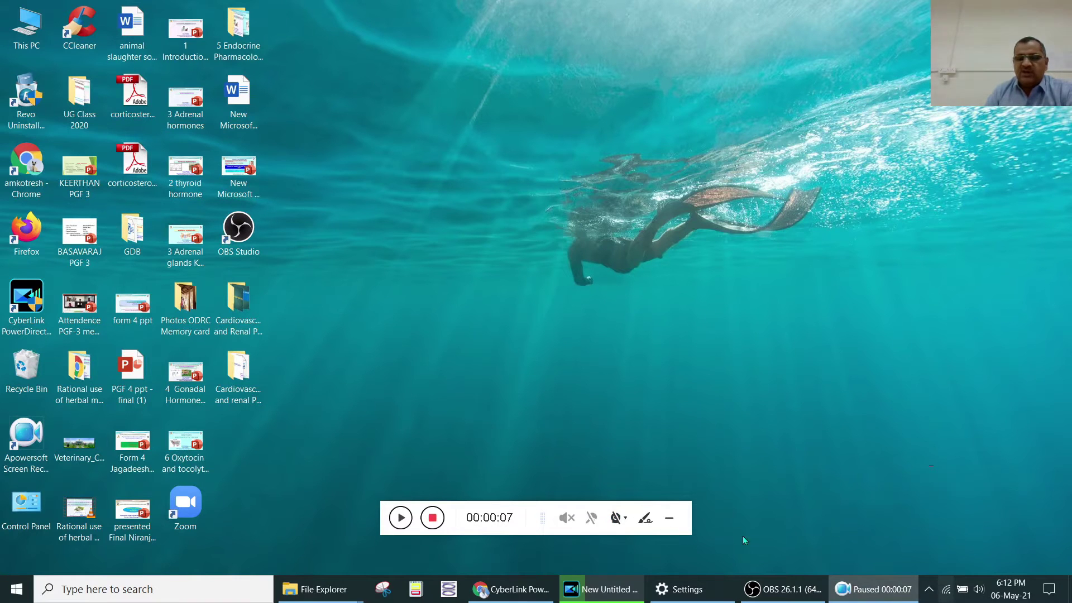
{"action": "left_click", "coordinate": [645, 520]}
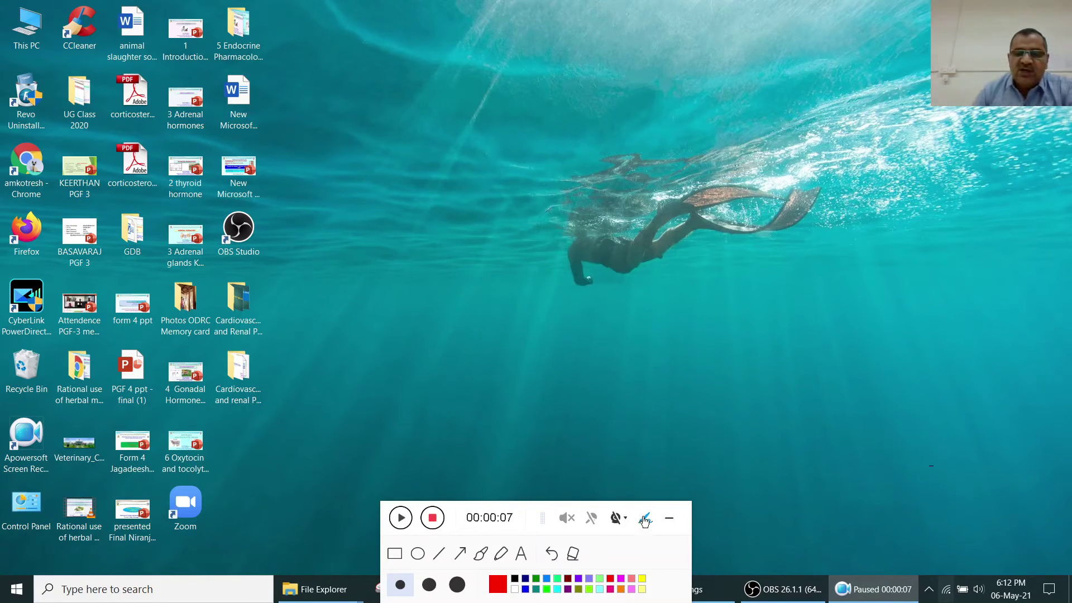
Switch to the straight-line tool and set its colour to green from the full colour picker.
{"action": "left_click", "coordinate": [438, 554]}
{"action": "left_click", "coordinate": [499, 587]}
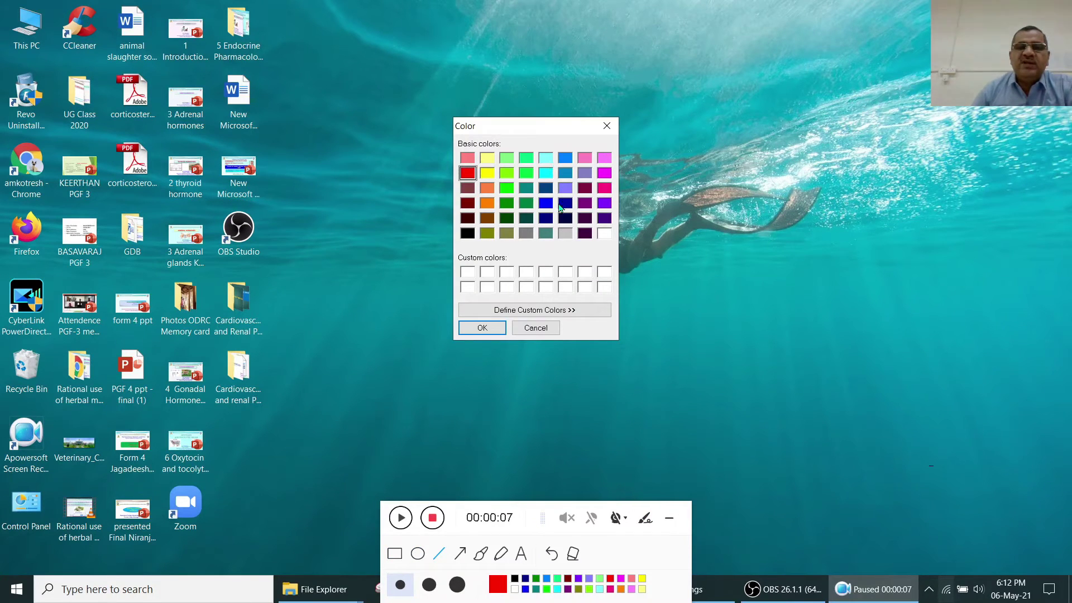
{"action": "left_click", "coordinate": [507, 203]}
{"action": "left_click", "coordinate": [483, 328]}
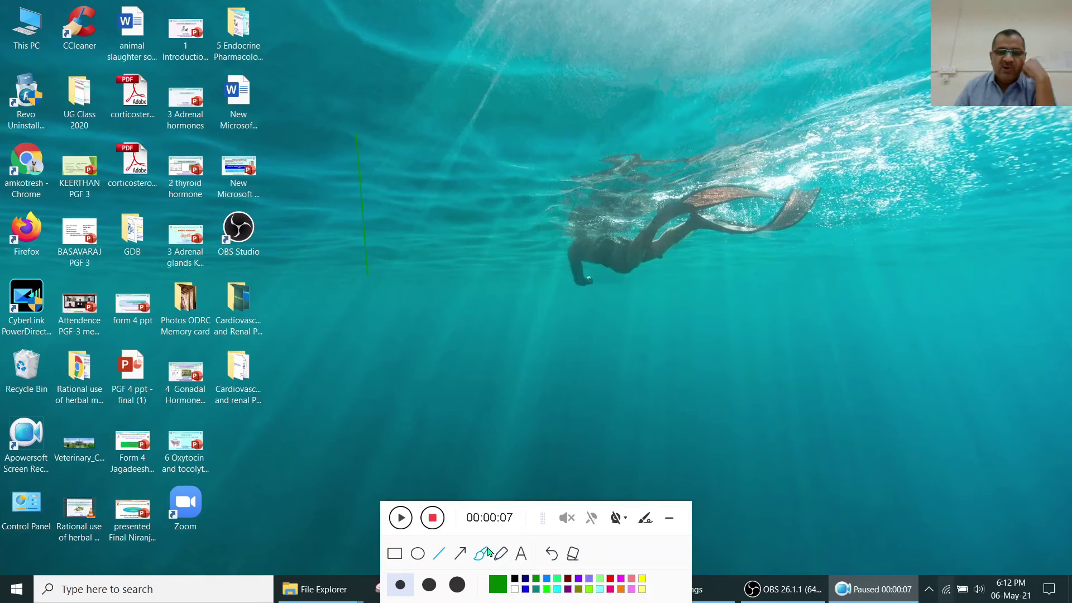
Clear the line and set the highlighter to the largest size in spring green.
{"action": "left_click", "coordinate": [648, 522]}
{"action": "left_click", "coordinate": [648, 522]}
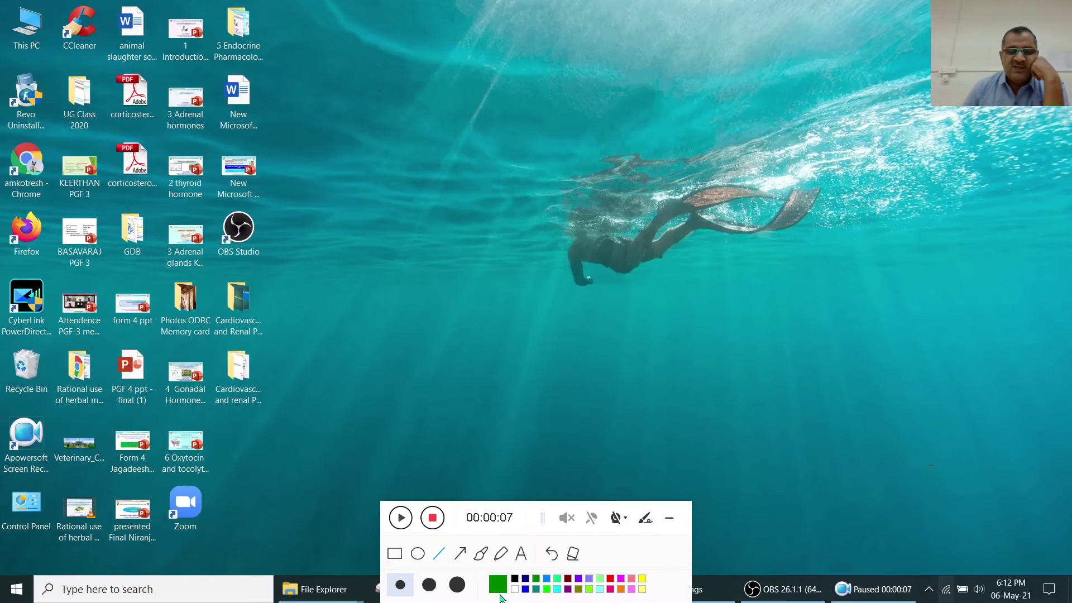
{"action": "left_click", "coordinate": [457, 586]}
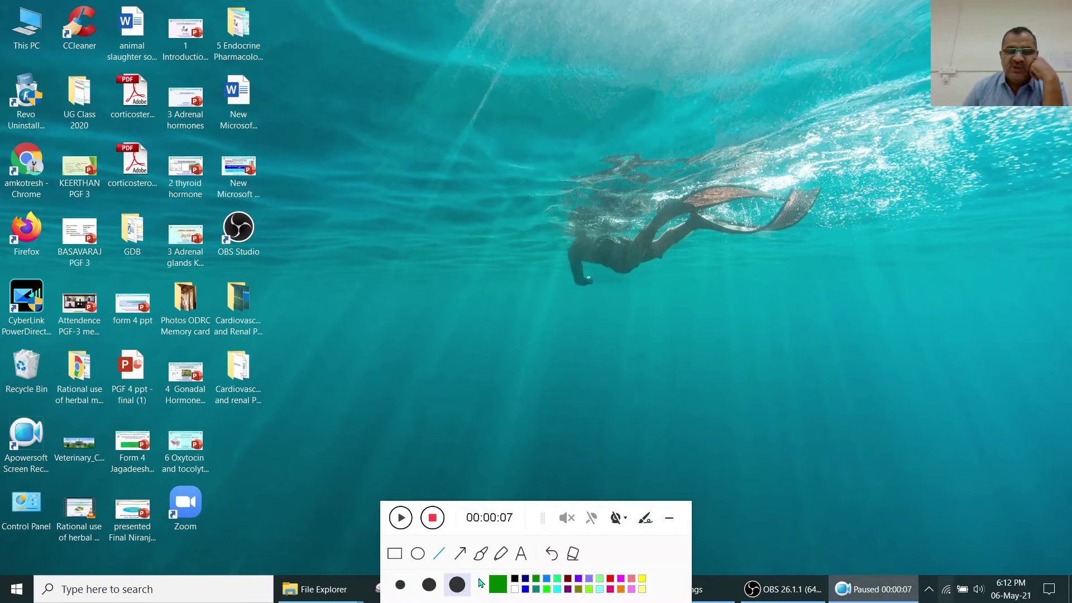
{"action": "left_click", "coordinate": [502, 554]}
{"action": "left_click", "coordinate": [557, 578]}
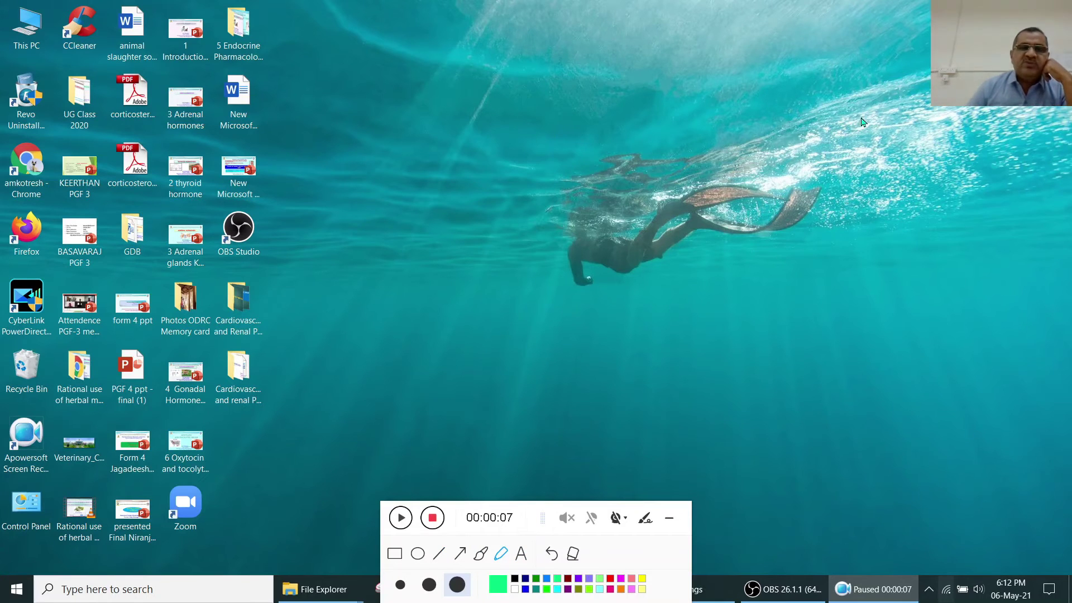
Circle the diver with thick green highlighter loops, then resume the paused recording.
{"action": "mouse_move", "coordinate": [471, 75]}
{"action": "left_mouse_down"}
{"action": "mouse_move", "coordinate": [453, 186]}
{"action": "mouse_move", "coordinate": [741, 246]}
{"action": "mouse_move", "coordinate": [765, 148]}
{"action": "mouse_move", "coordinate": [650, 112]}
{"action": "left_mouse_up"}
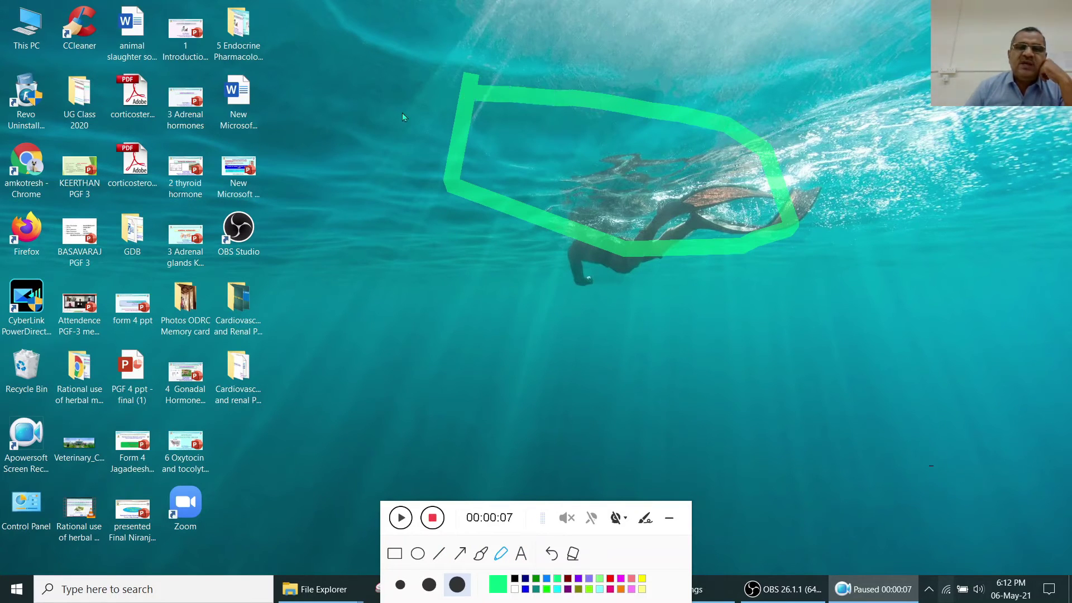
{"action": "left_click_drag", "start_coordinate": [463, 97], "coordinate": [464, 98]}
{"action": "left_click_drag", "start_coordinate": [591, 182], "coordinate": [645, 353]}
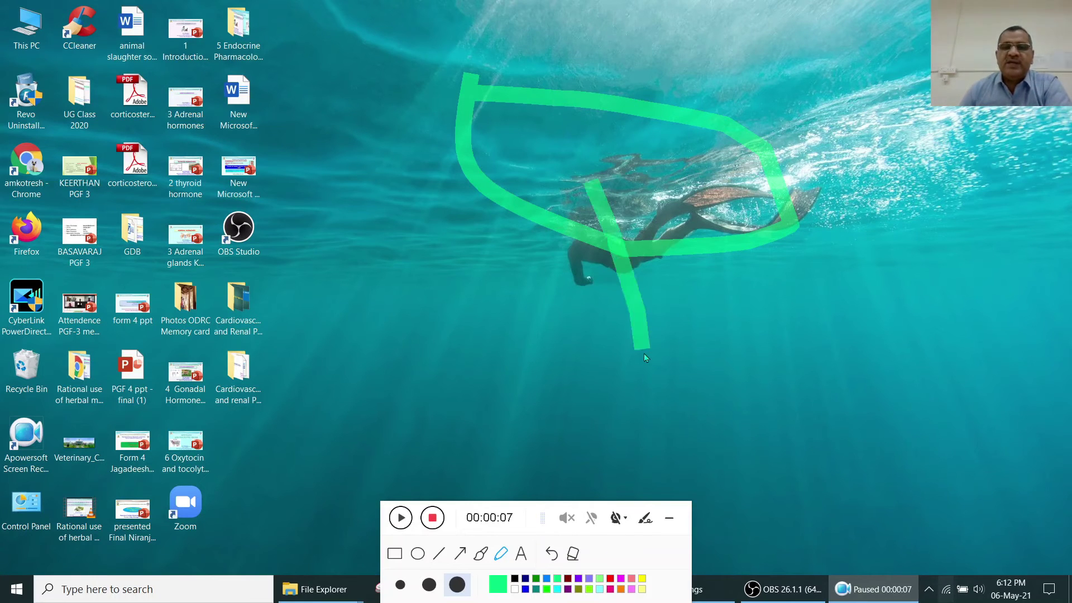
{"action": "left_click_drag", "start_coordinate": [714, 389], "coordinate": [659, 279]}
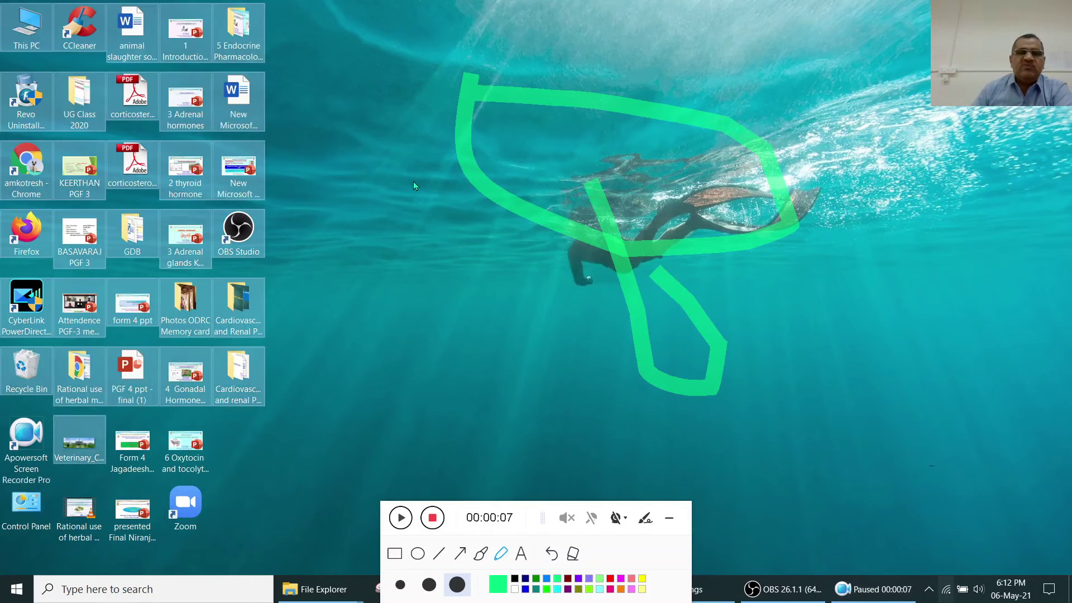
{"action": "right_click", "coordinate": [413, 182]}
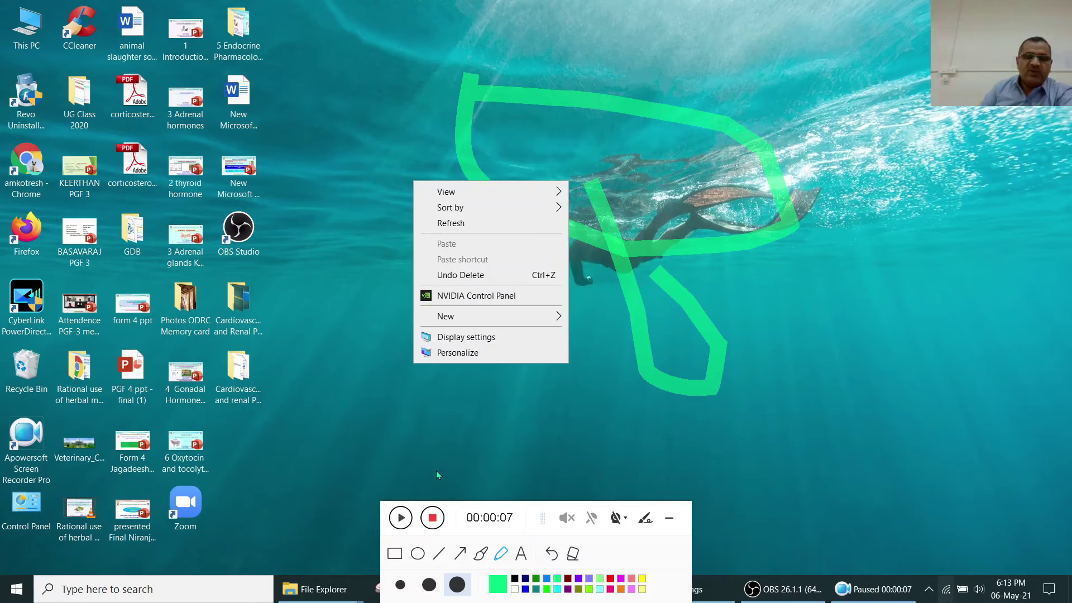
{"action": "left_click", "coordinate": [401, 519]}
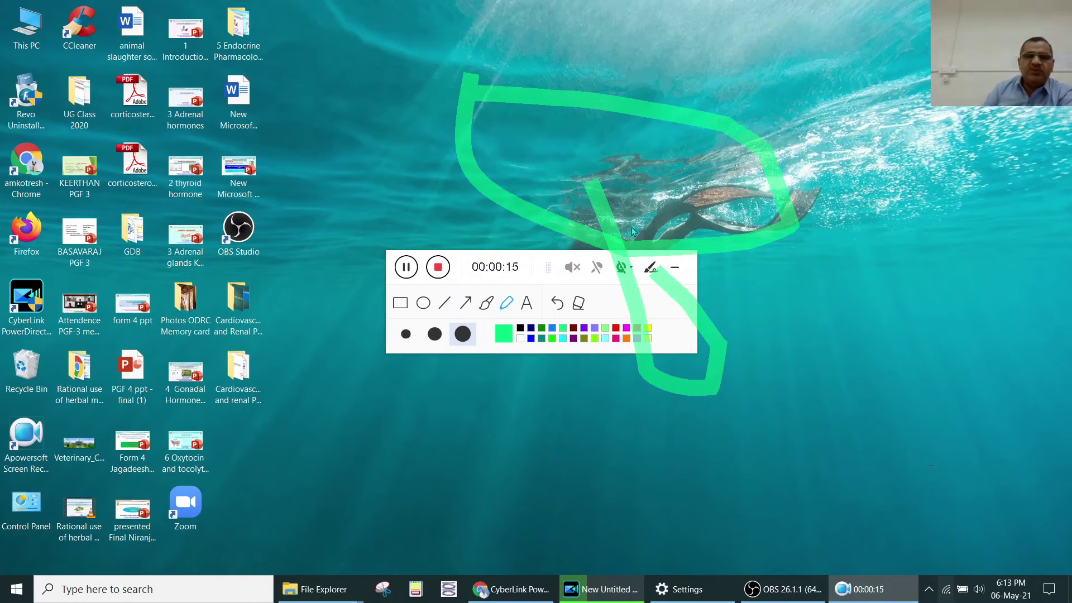
Clear the old sketch, draw a green D-shaped stroke, and place a text box near the top.
{"action": "left_click", "coordinate": [651, 269]}
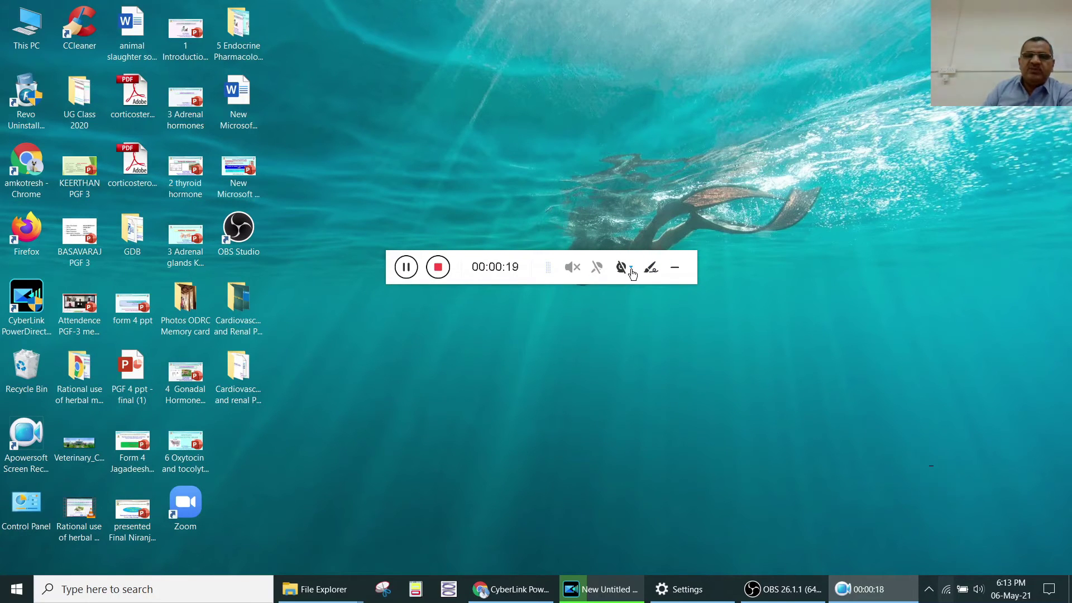
{"action": "left_click", "coordinate": [651, 271]}
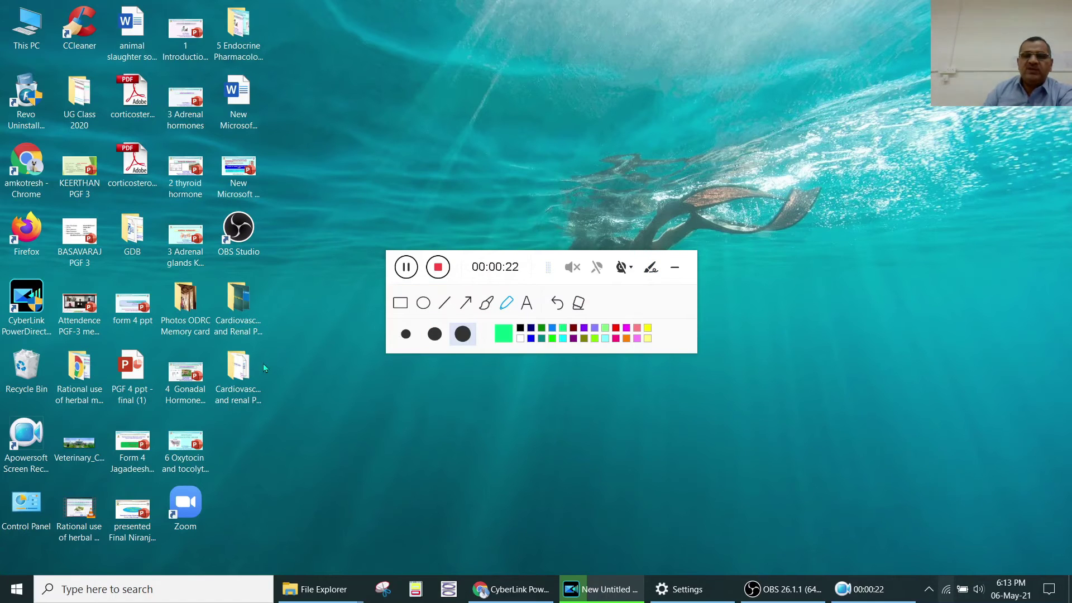
{"action": "mouse_move", "coordinate": [364, 128]}
{"action": "left_mouse_down"}
{"action": "mouse_move", "coordinate": [332, 300]}
{"action": "mouse_move", "coordinate": [476, 183]}
{"action": "mouse_move", "coordinate": [336, 145]}
{"action": "left_mouse_up"}
{"action": "left_click", "coordinate": [526, 303]}
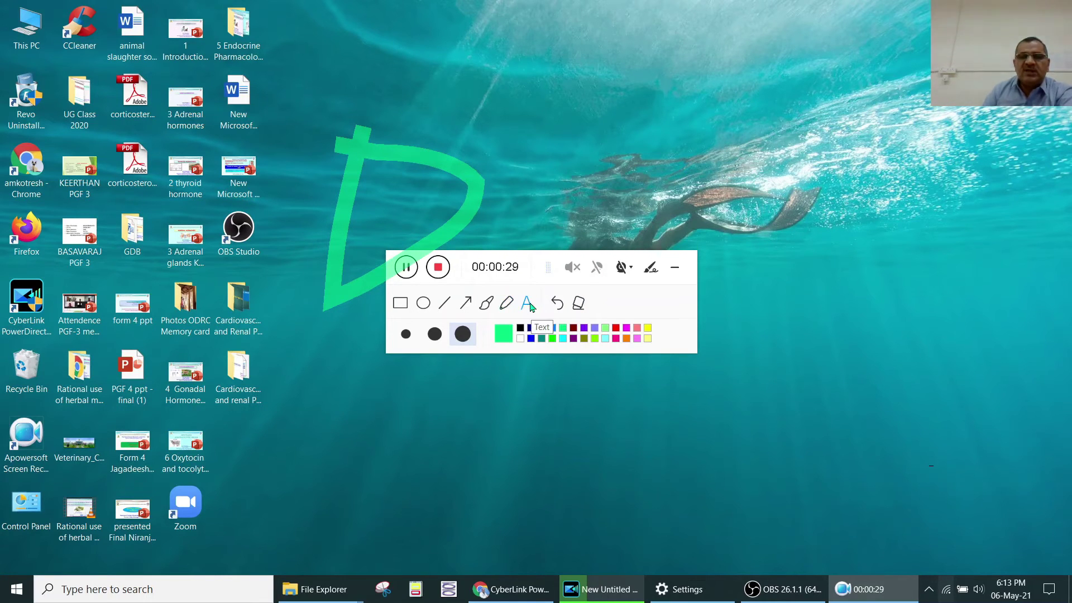
{"action": "left_click", "coordinate": [534, 139]}
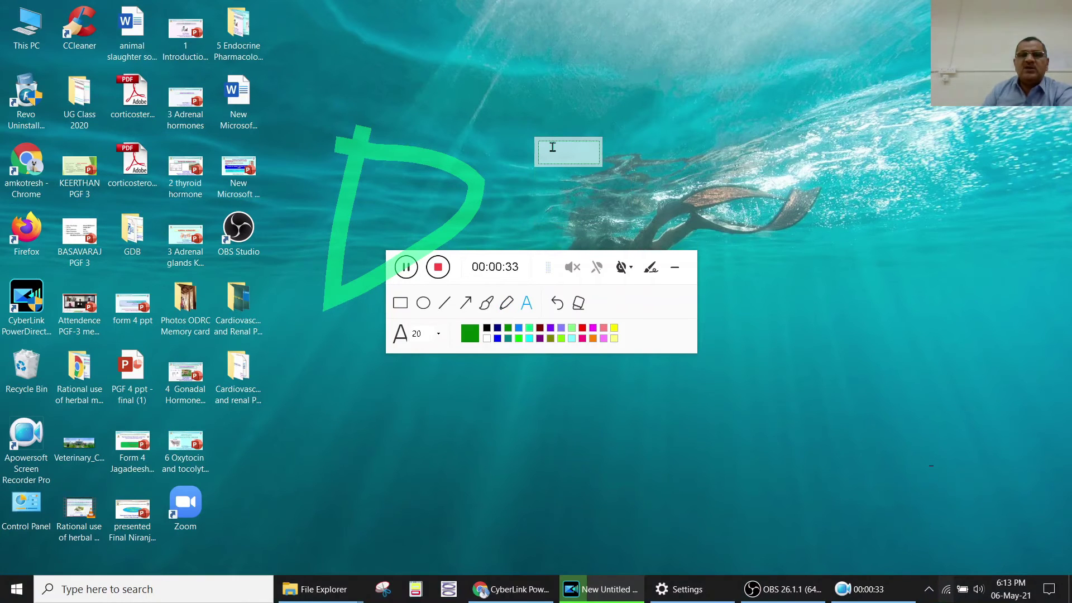
Type a text note near the top, recolour it red, then undo the colour change.
{"action": "type", "text": "fls;fjsdfds;jfds;fjjjjsfjfs"}
{"action": "triple_click", "coordinate": [591, 151]}
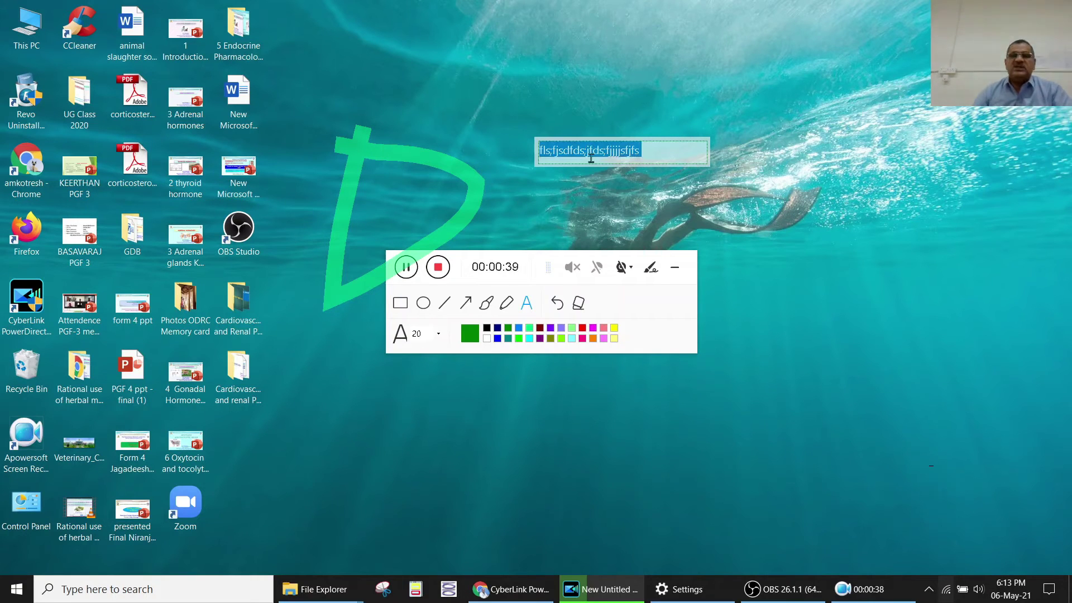
{"action": "left_click", "coordinate": [583, 329]}
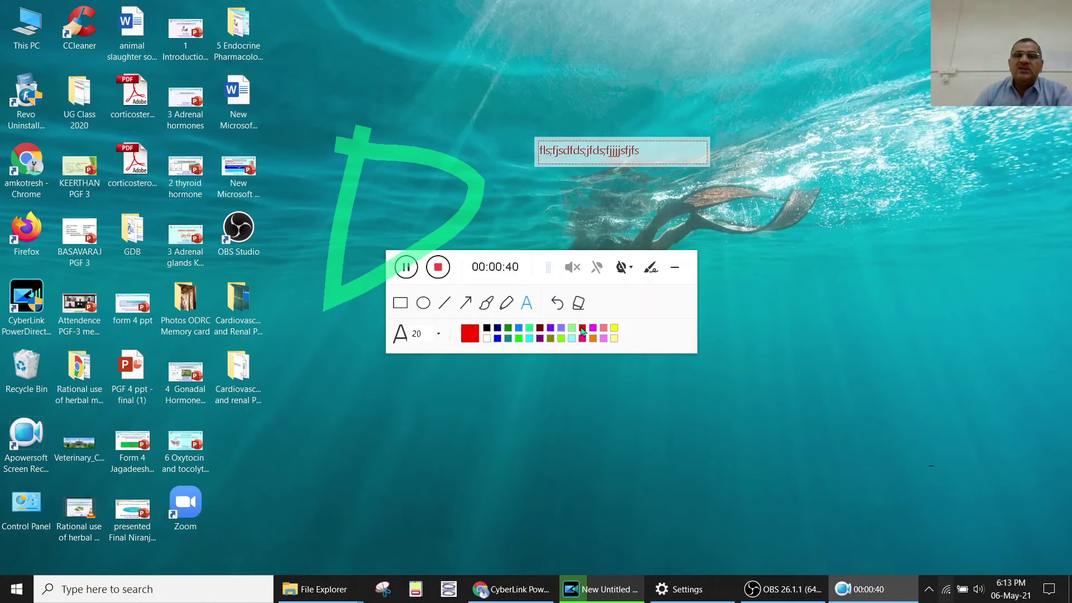
{"action": "triple_click", "coordinate": [652, 152]}
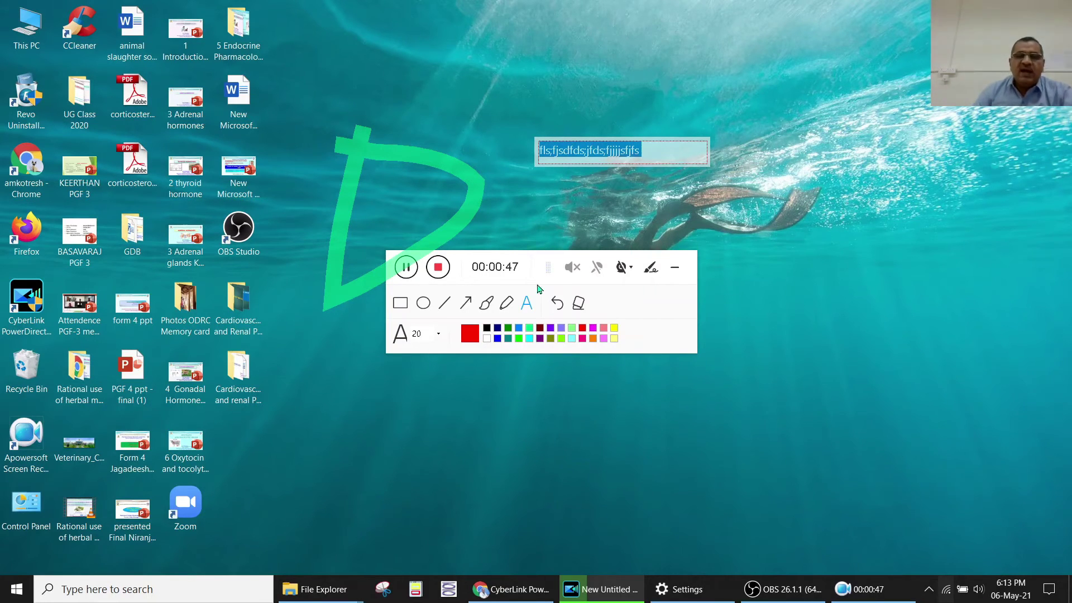
{"action": "left_click", "coordinate": [557, 304]}
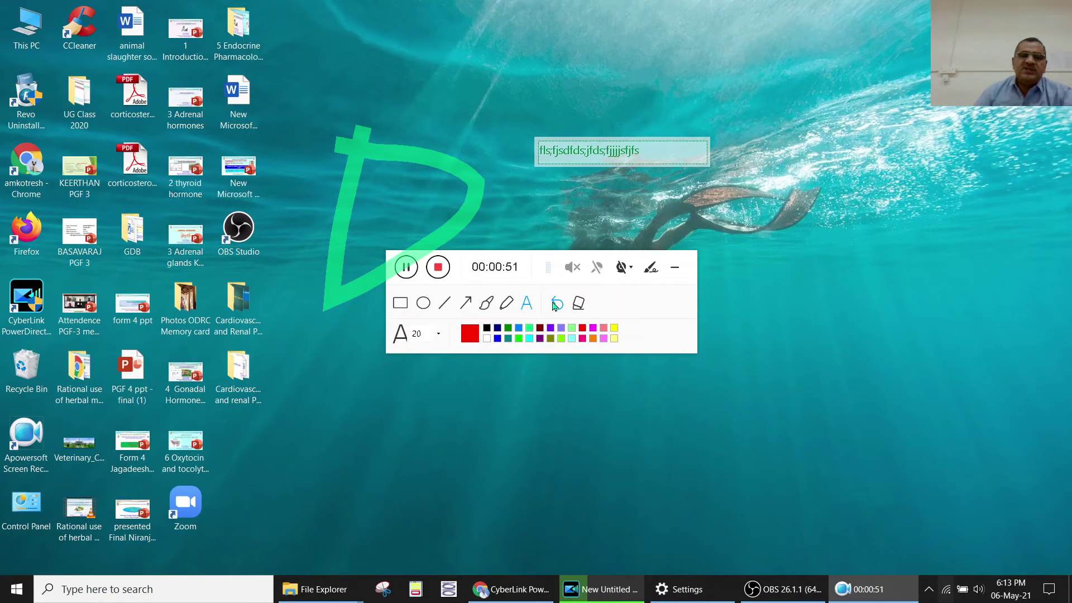
Draw a large red rectangle across the right half of the screen.
{"action": "left_click", "coordinate": [408, 306]}
{"action": "left_click_drag", "start_coordinate": [458, 76], "coordinate": [1014, 314]}
{"action": "mouse_move", "coordinate": [993, 365]}
{"action": "left_mouse_down"}
{"action": "mouse_move", "coordinate": [954, 460]}
{"action": "mouse_move", "coordinate": [983, 462]}
{"action": "left_mouse_up"}
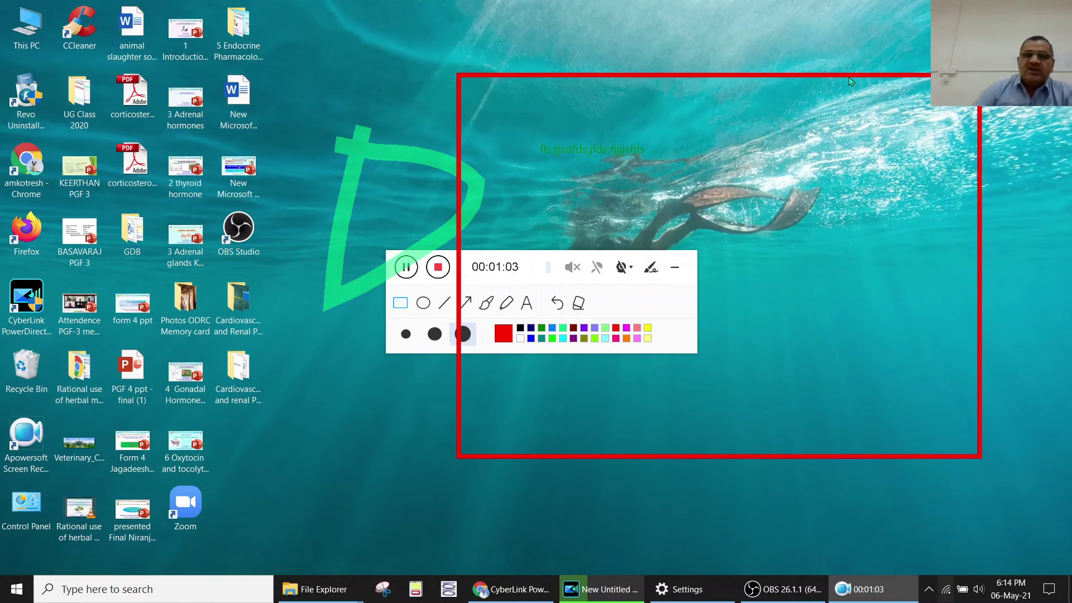
Clear all annotations and draw two green arrows across the desktop.
{"action": "left_click", "coordinate": [579, 303]}
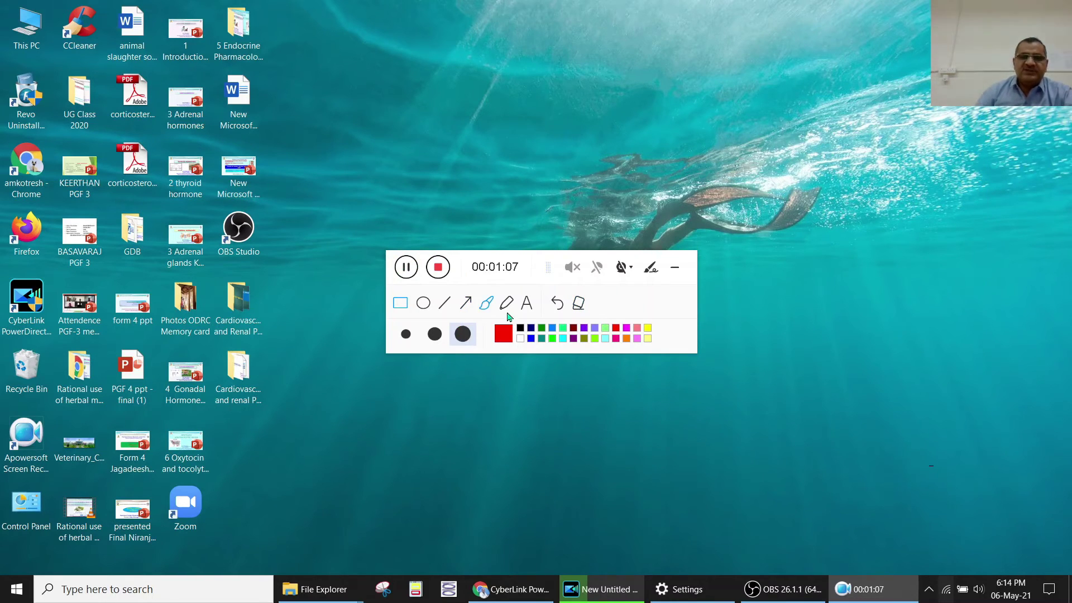
{"action": "left_click", "coordinate": [466, 303]}
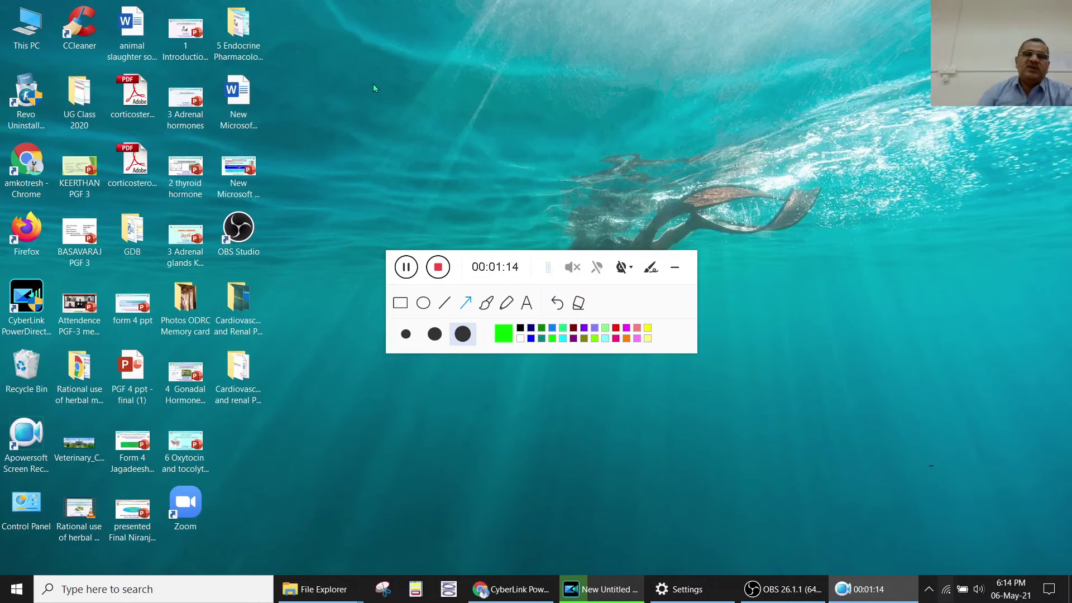
{"action": "mouse_move", "coordinate": [361, 135]}
{"action": "left_mouse_down"}
{"action": "mouse_move", "coordinate": [492, 79]}
{"action": "mouse_move", "coordinate": [675, 36]}
{"action": "left_mouse_up"}
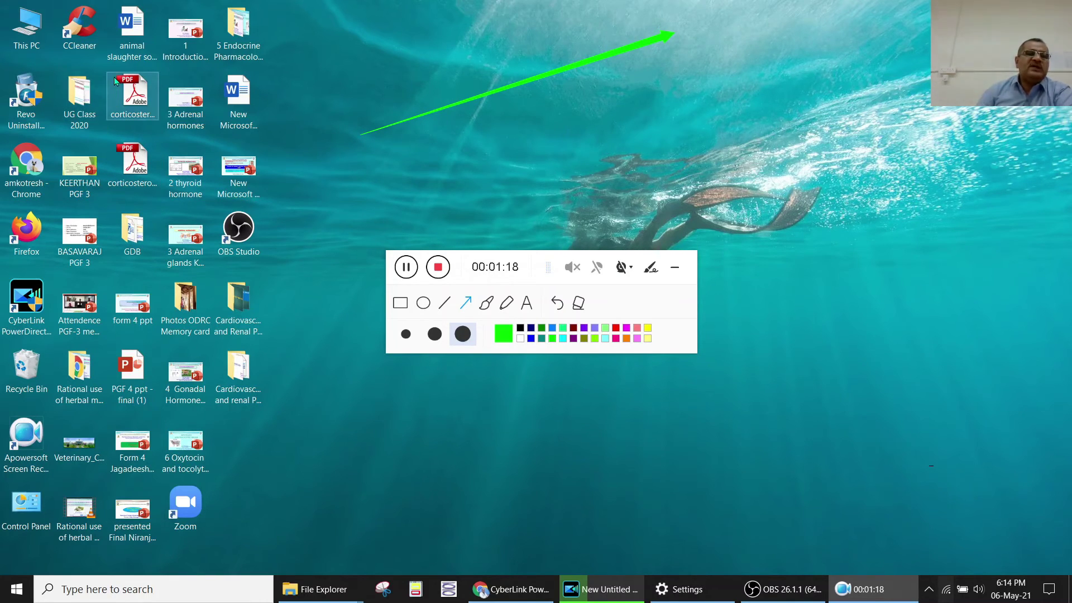
{"action": "left_click_drag", "start_coordinate": [99, 100], "coordinate": [387, 226]}
{"action": "left_click_drag", "start_coordinate": [475, 253], "coordinate": [506, 256]}
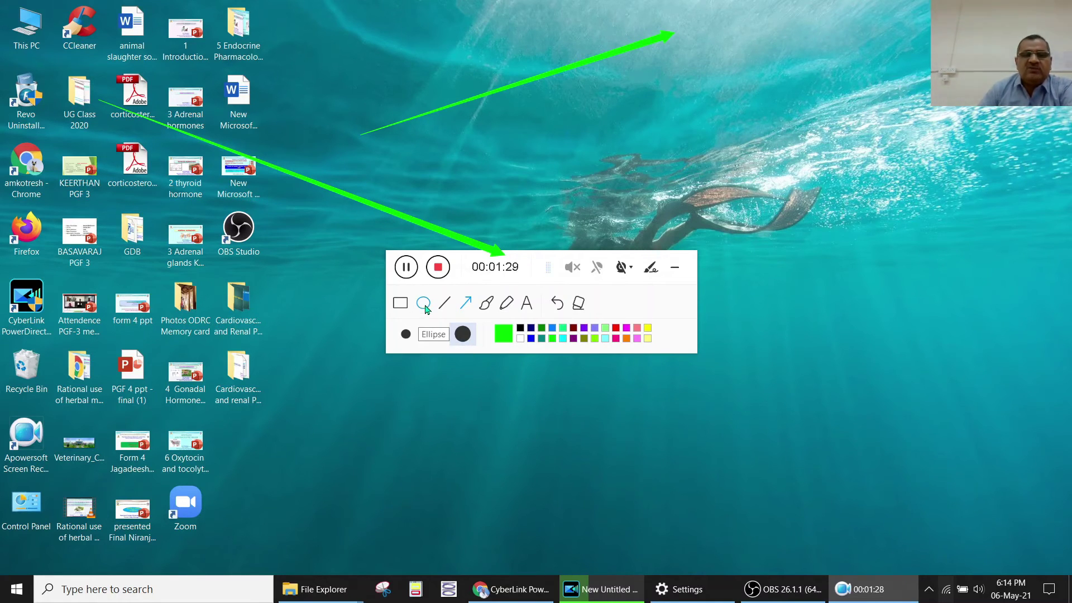
Erase the green arrows, leaving the desktop clean.
{"action": "right_click", "coordinate": [516, 195]}
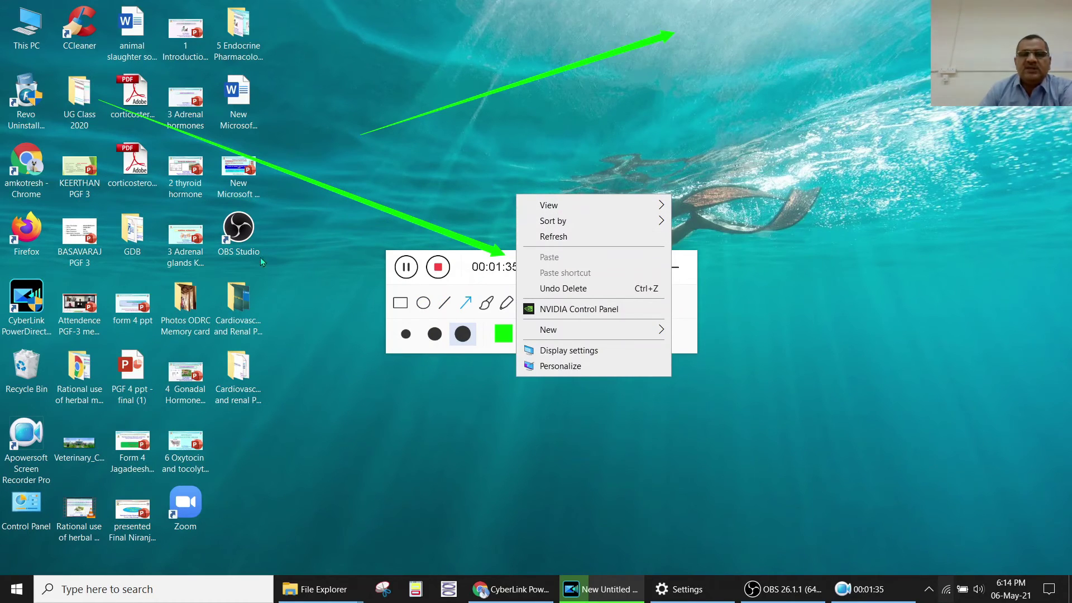
{"action": "left_click", "coordinate": [412, 472]}
{"action": "right_click", "coordinate": [414, 471]}
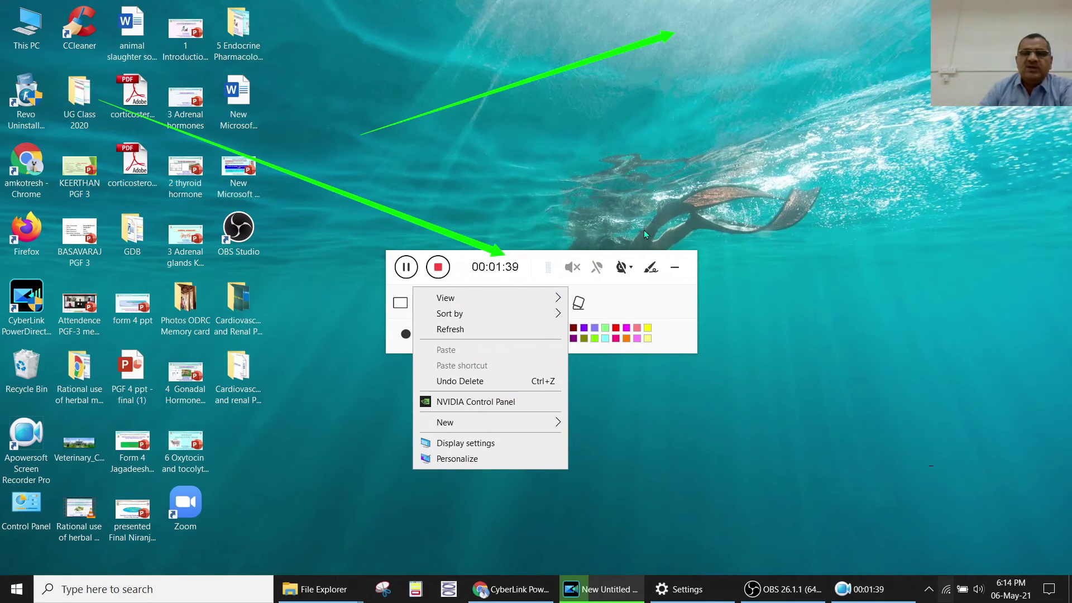
{"action": "left_click", "coordinate": [581, 303]}
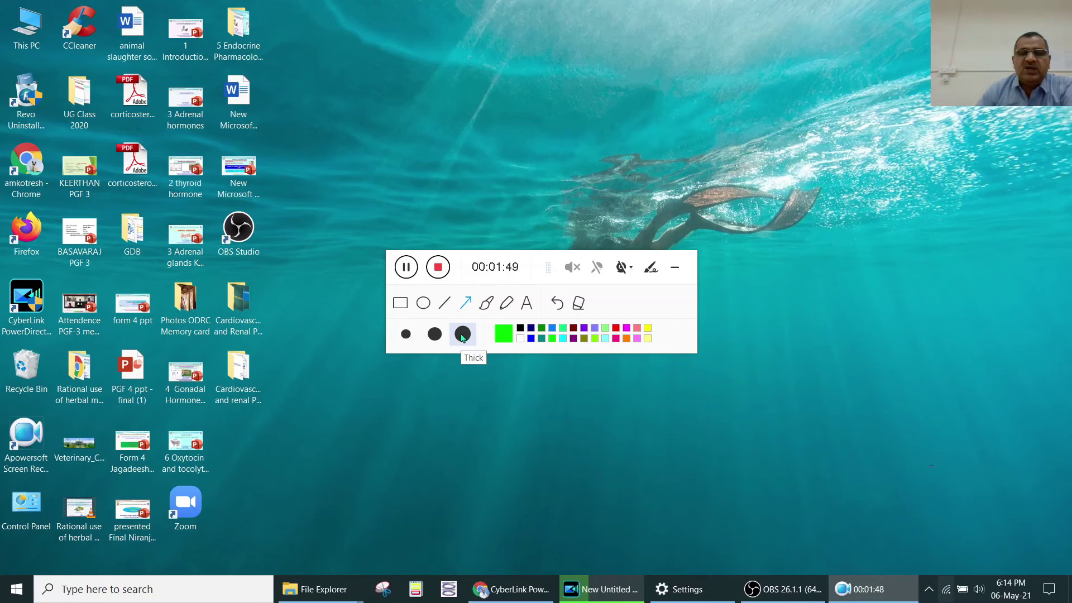
{"action": "left_click", "coordinate": [425, 303]}
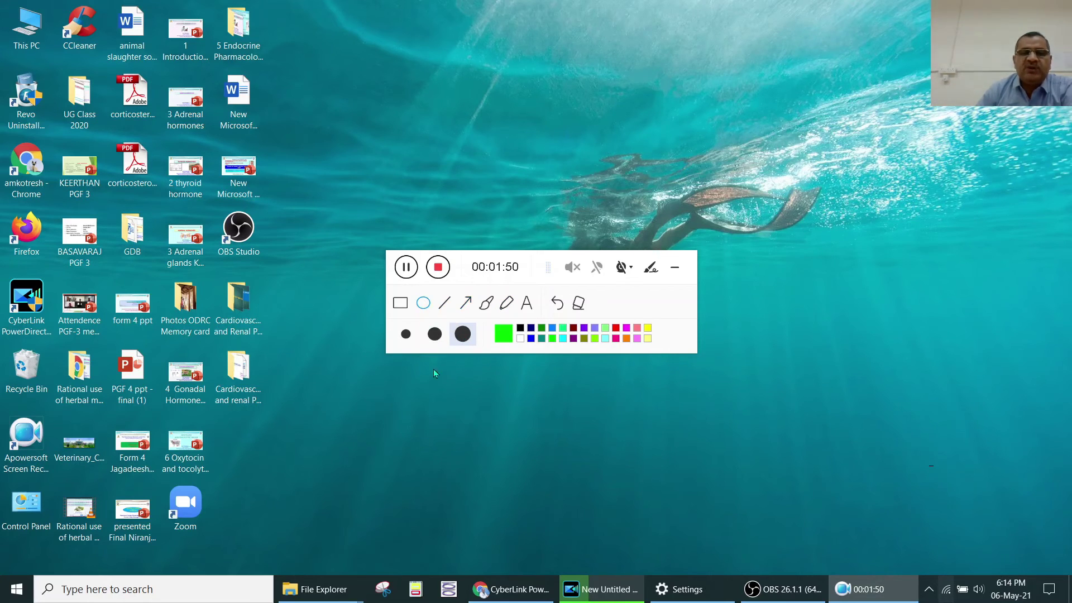
Circle the Word icon with a dark red ellipse, box the icon block, then clear both.
{"action": "left_click", "coordinate": [573, 328]}
{"action": "mouse_move", "coordinate": [293, 79]}
{"action": "left_mouse_down"}
{"action": "mouse_move", "coordinate": [249, 49]}
{"action": "mouse_move", "coordinate": [215, 56]}
{"action": "mouse_move", "coordinate": [194, 138]}
{"action": "mouse_move", "coordinate": [207, 175]}
{"action": "mouse_move", "coordinate": [251, 145]}
{"action": "mouse_move", "coordinate": [275, 65]}
{"action": "left_mouse_up"}
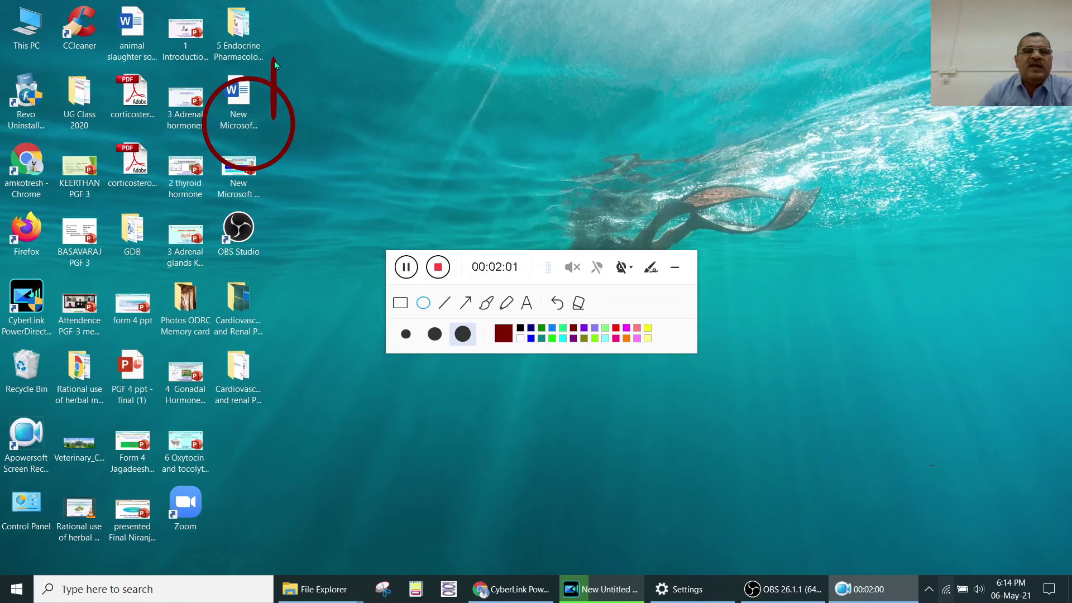
{"action": "left_click", "coordinate": [400, 303]}
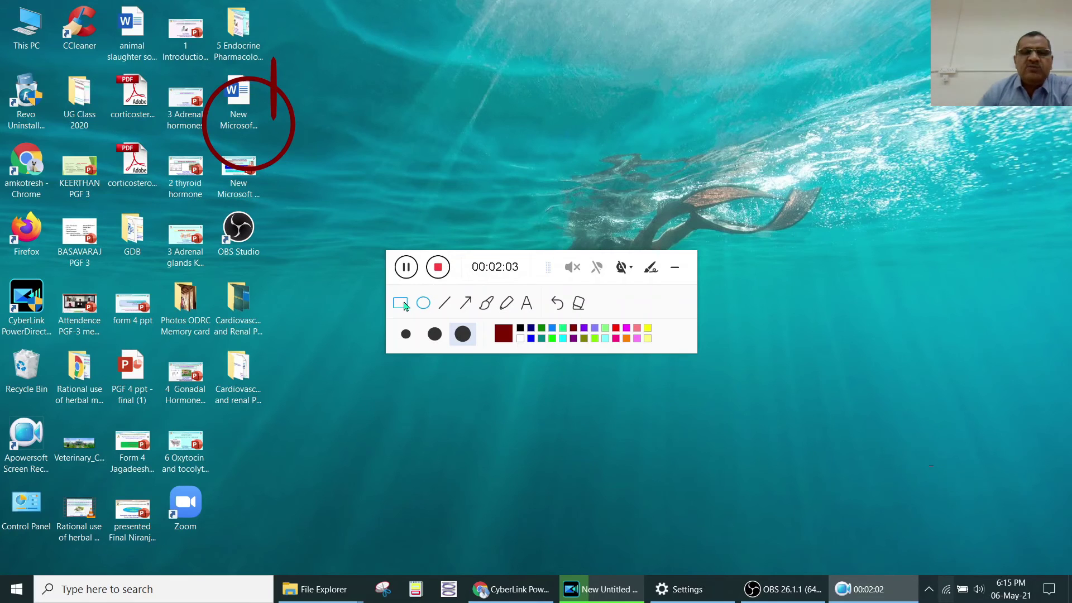
{"action": "mouse_move", "coordinate": [46, 72]}
{"action": "left_mouse_down"}
{"action": "mouse_move", "coordinate": [139, 343]}
{"action": "mouse_move", "coordinate": [352, 347]}
{"action": "left_mouse_up"}
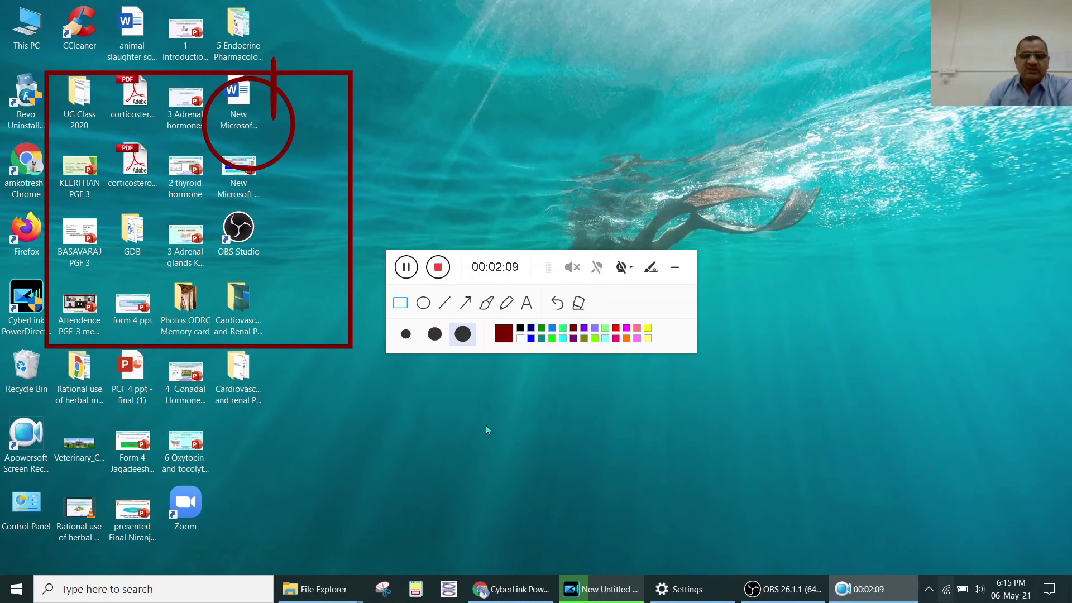
{"action": "mouse_move", "coordinate": [511, 588]}
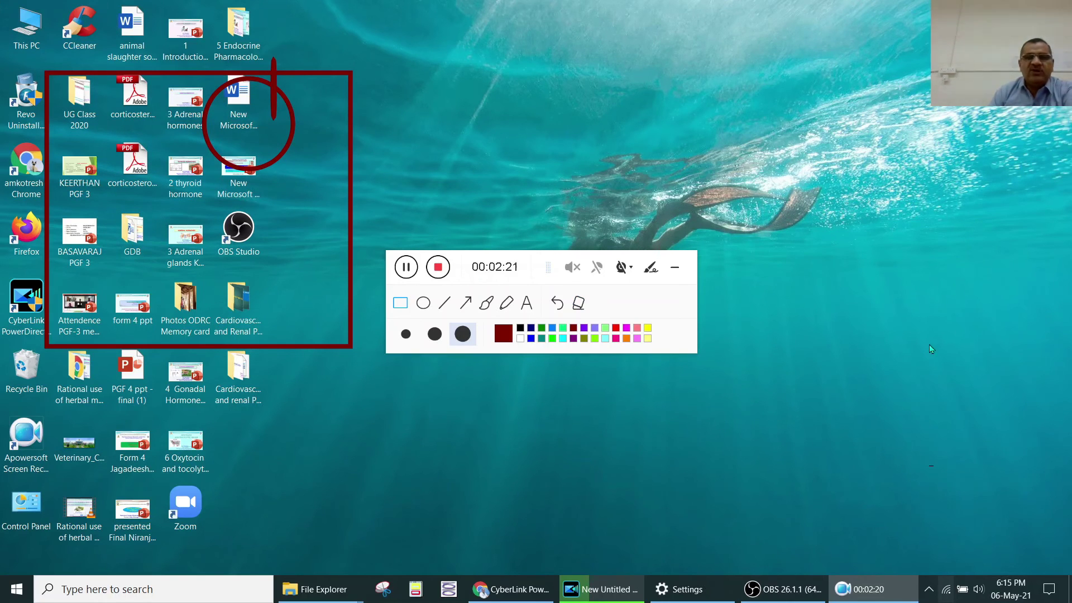
{"action": "left_click", "coordinate": [579, 304]}
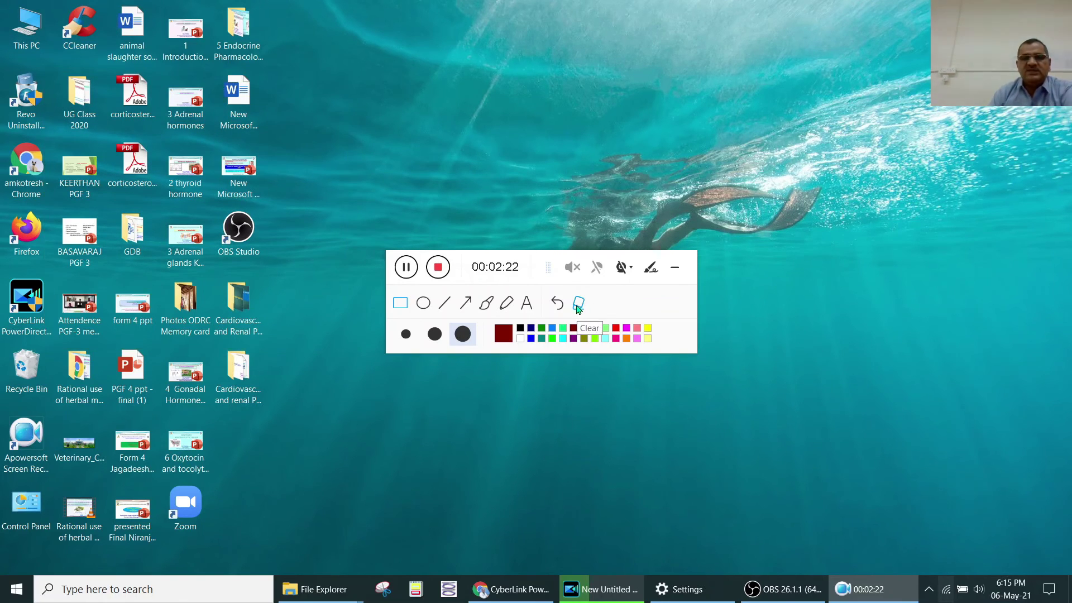
Minimize the recording toolbar and restore it from the taskbar.
{"action": "left_click", "coordinate": [675, 270]}
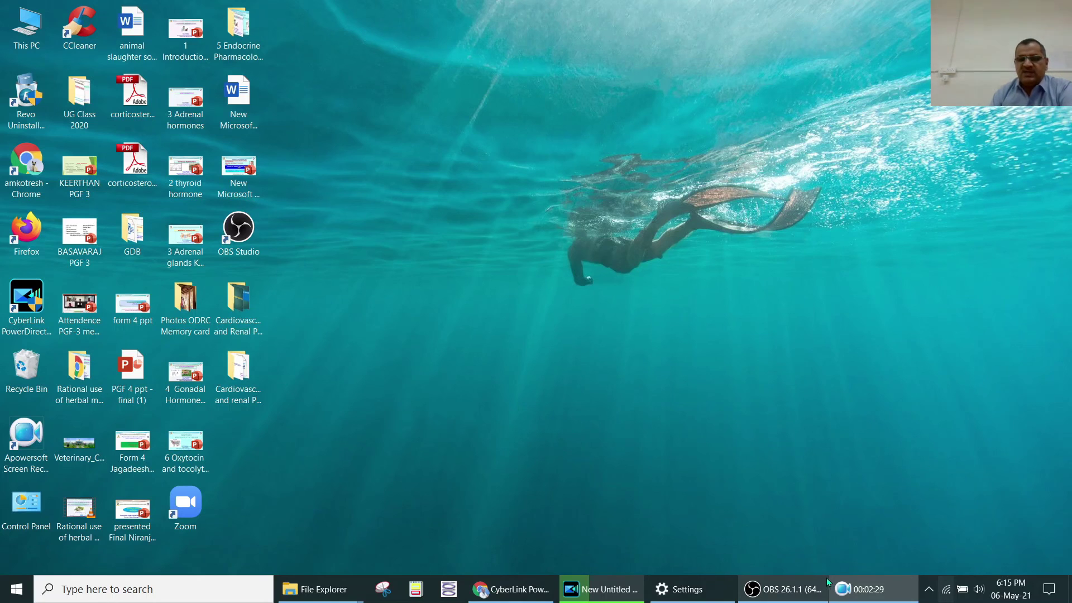
{"action": "mouse_move", "coordinate": [853, 590]}
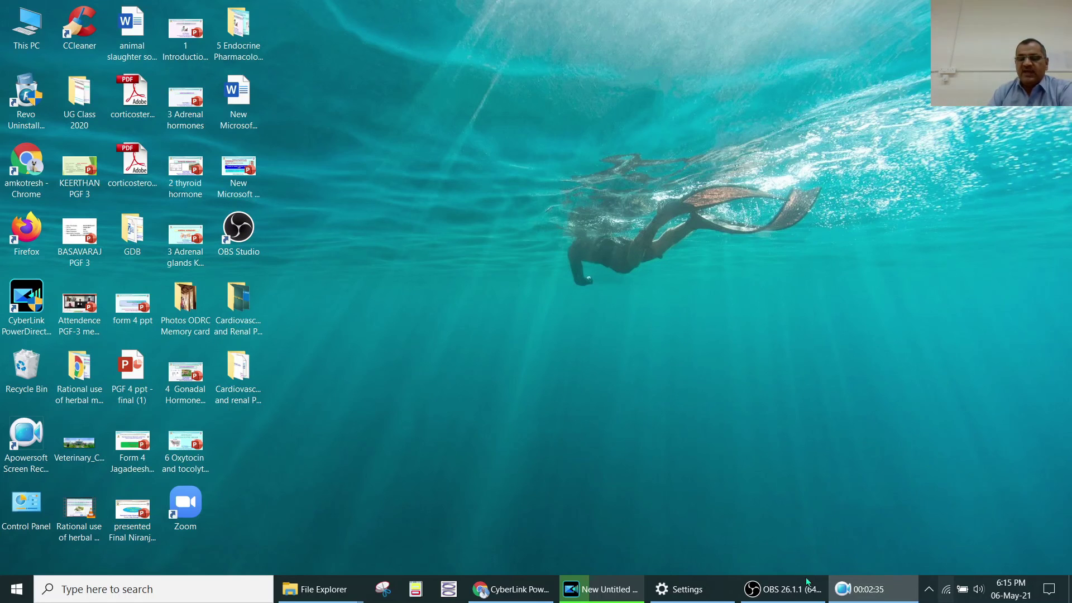
{"action": "mouse_move", "coordinate": [816, 584]}
{"action": "left_click", "coordinate": [858, 589]}
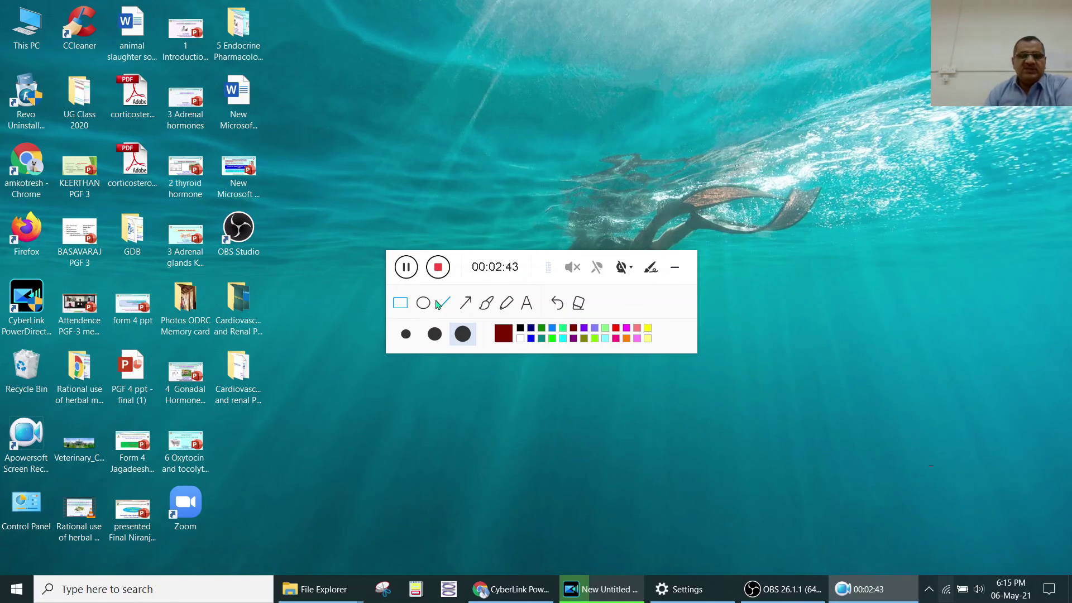
Hide the toolbar again, bring OBS Studio to the front, and show the toolbar over it.
{"action": "left_click", "coordinate": [679, 271]}
{"action": "left_click", "coordinate": [792, 586]}
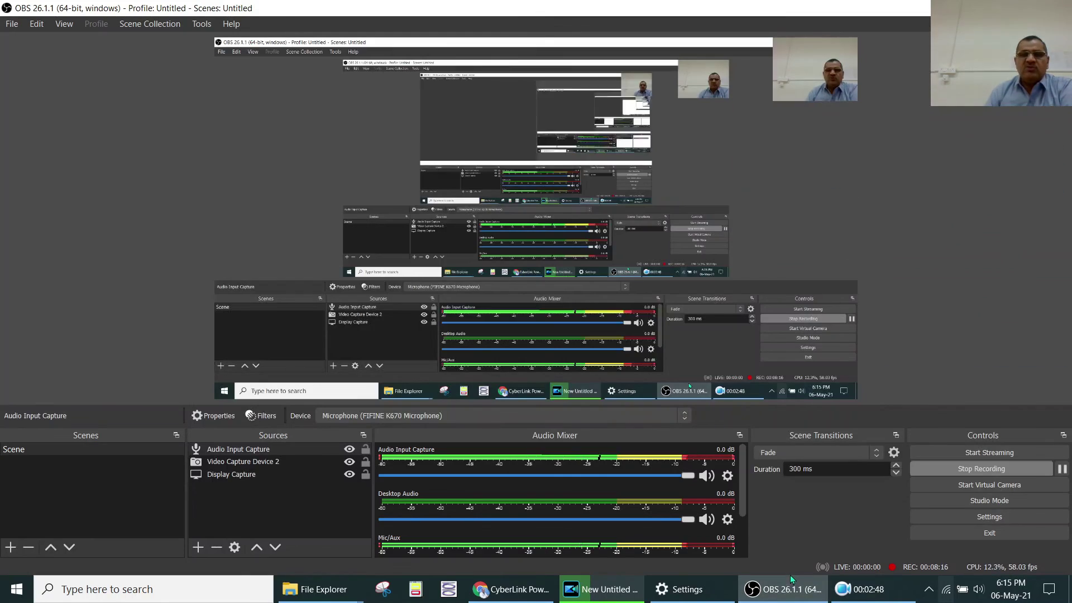
{"action": "left_click", "coordinate": [850, 588]}
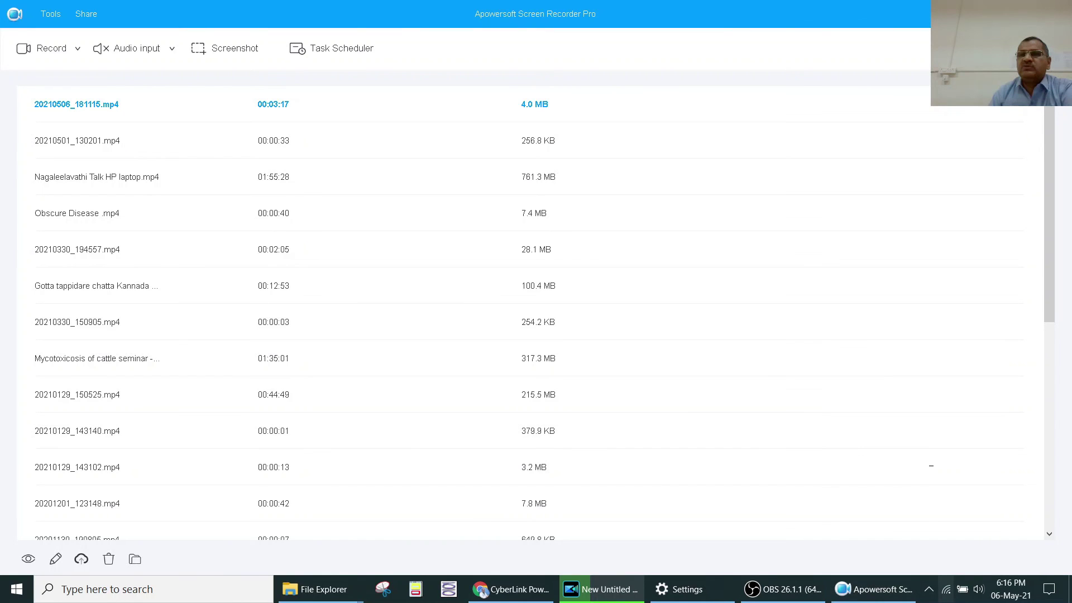
Close the program window to bring up the exit prompt.
{"action": "left_click", "coordinate": [1058, 14]}
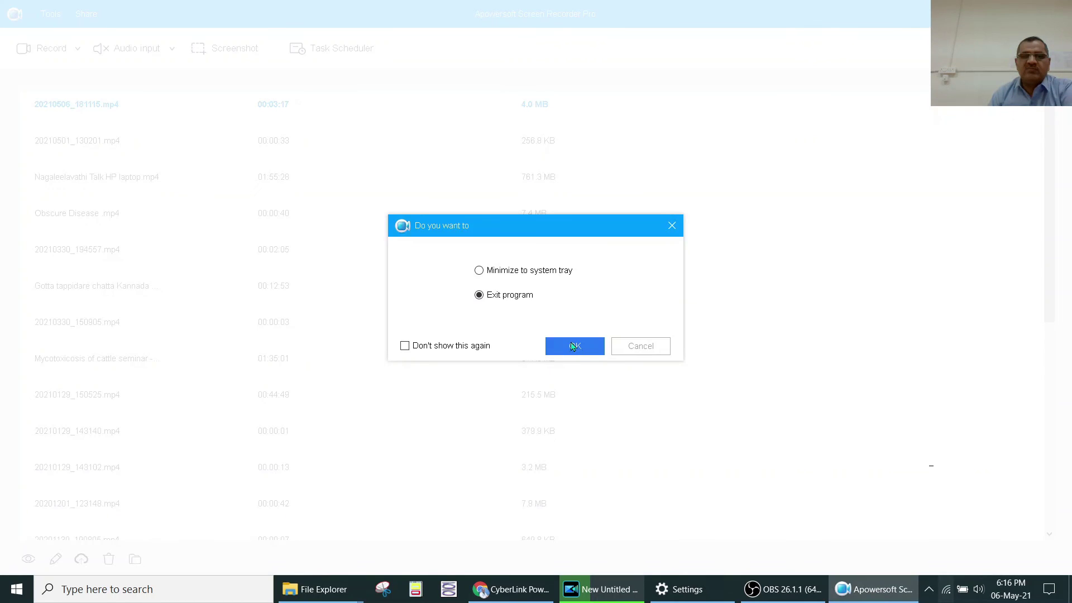